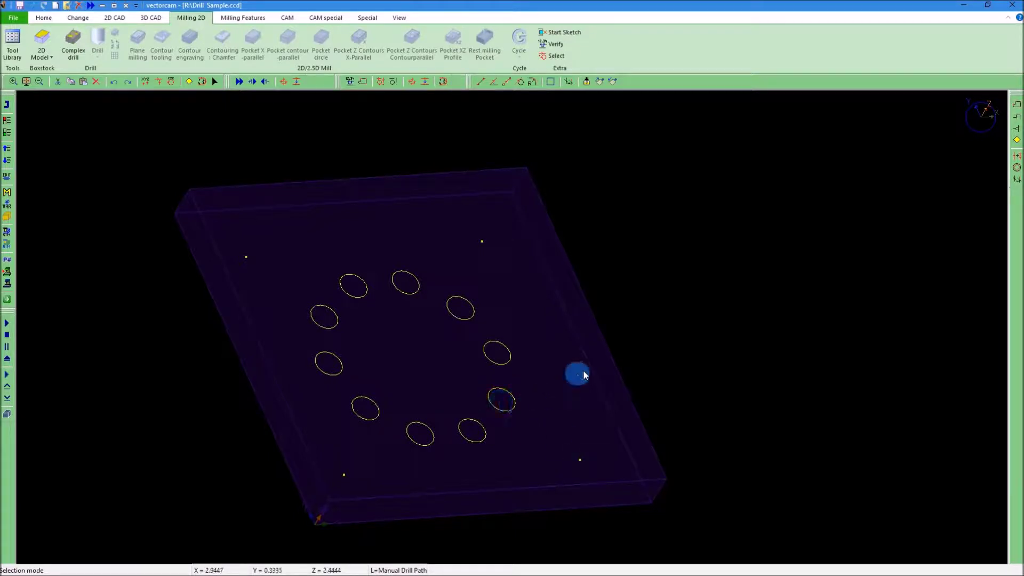
Show the part from the top and select all ten circles of the bolt circle.
{"action": "left_click", "coordinate": [981, 115]}
{"action": "left_click", "coordinate": [819, 156]}
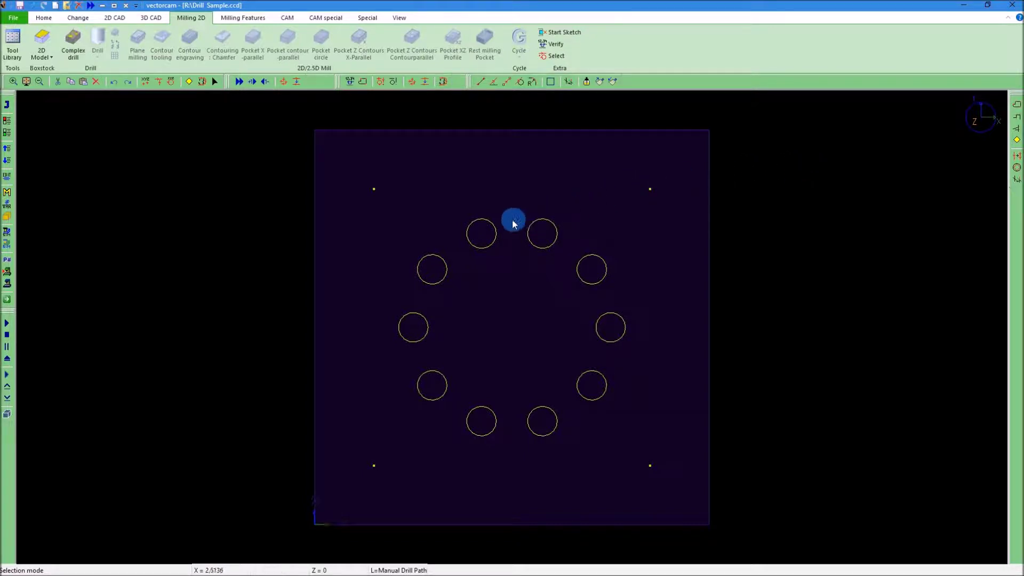
{"action": "left_click", "coordinate": [487, 221]}
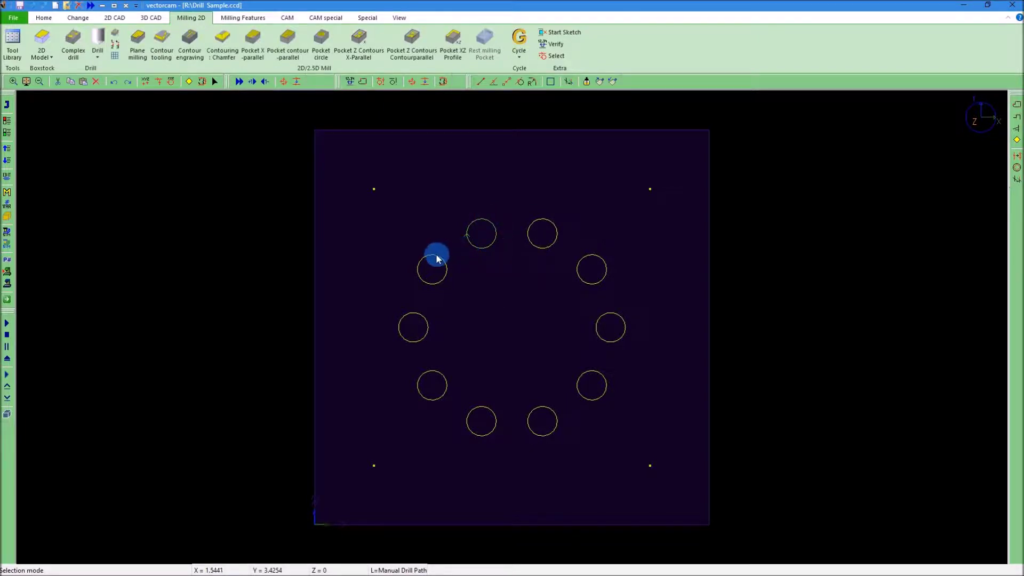
{"action": "left_click", "coordinate": [433, 255]}
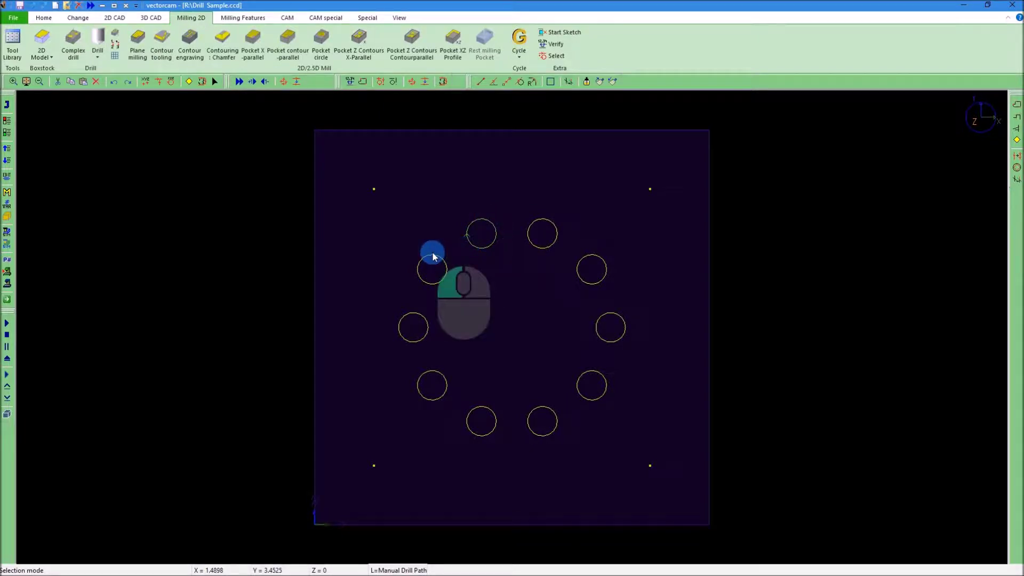
{"action": "left_click", "coordinate": [417, 316]}
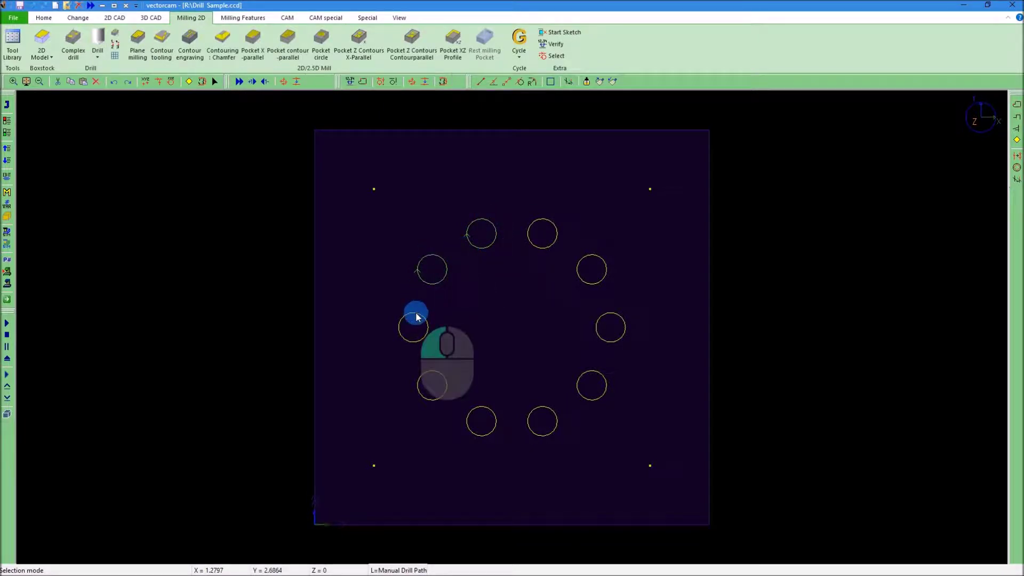
{"action": "left_click", "coordinate": [435, 376]}
{"action": "left_click", "coordinate": [479, 438]}
{"action": "left_click", "coordinate": [544, 407]}
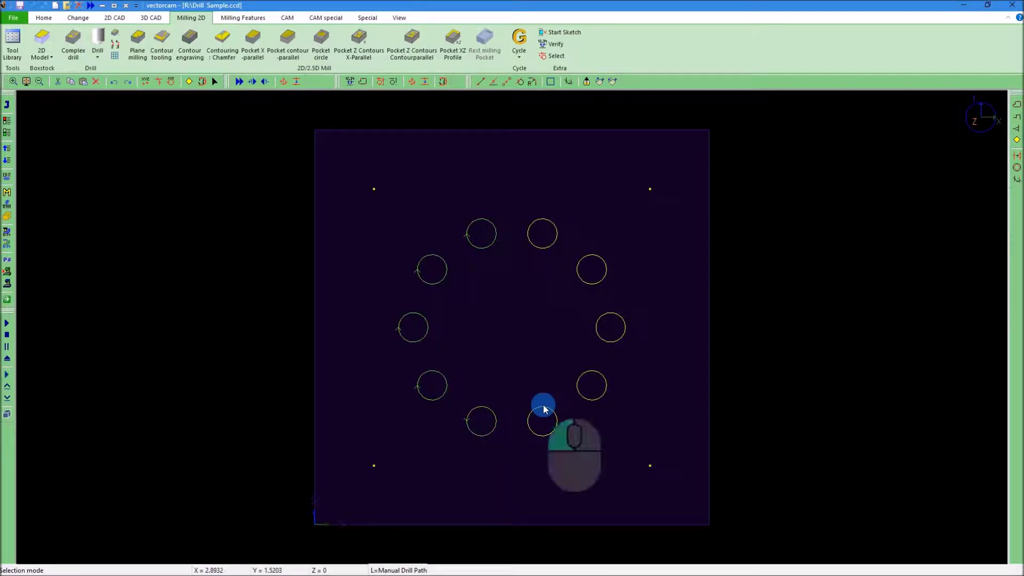
{"action": "left_click", "coordinate": [594, 374]}
{"action": "left_click", "coordinate": [607, 315]}
{"action": "left_click", "coordinate": [605, 269]}
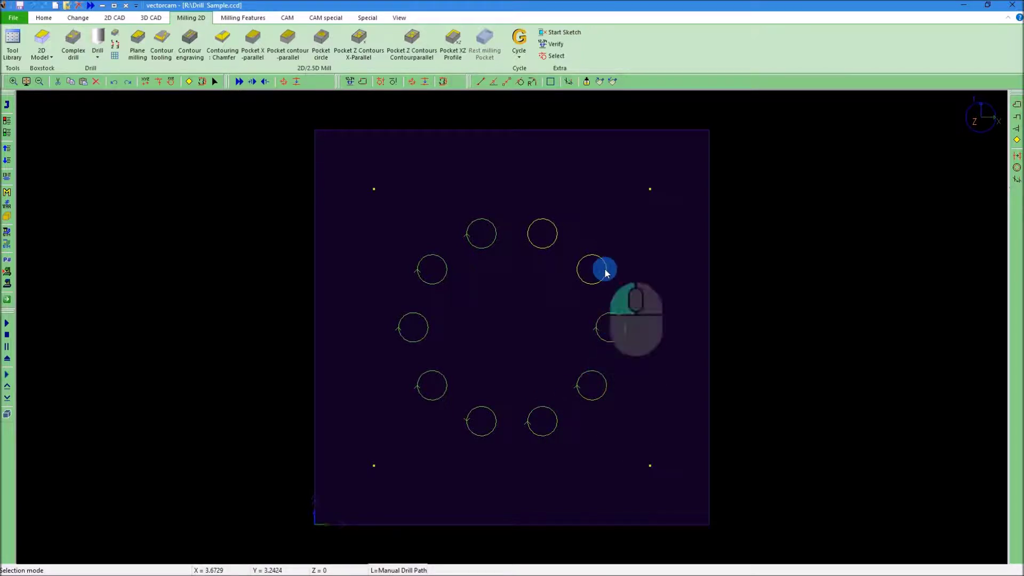
{"action": "left_click", "coordinate": [541, 221]}
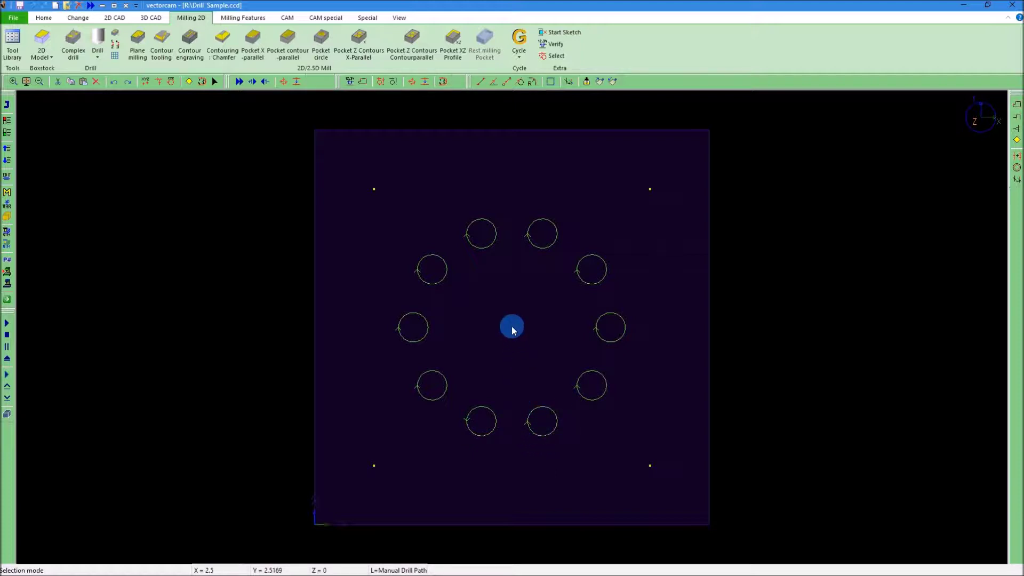
Start a standard Drill operation on the selected circles and name the job "Drill 10 Bolt Circle".
{"action": "left_click", "coordinate": [98, 60]}
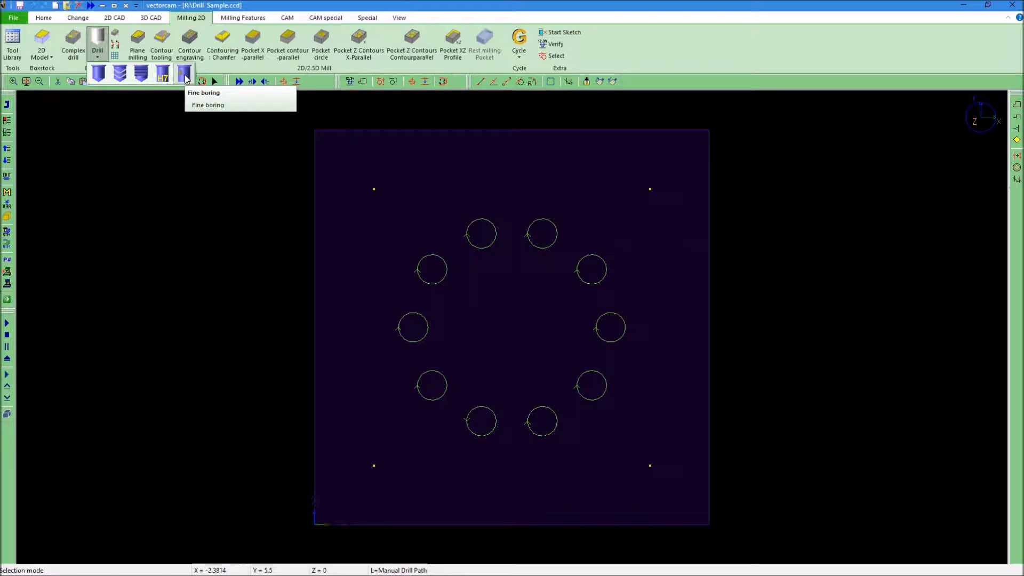
{"action": "left_click", "coordinate": [98, 76]}
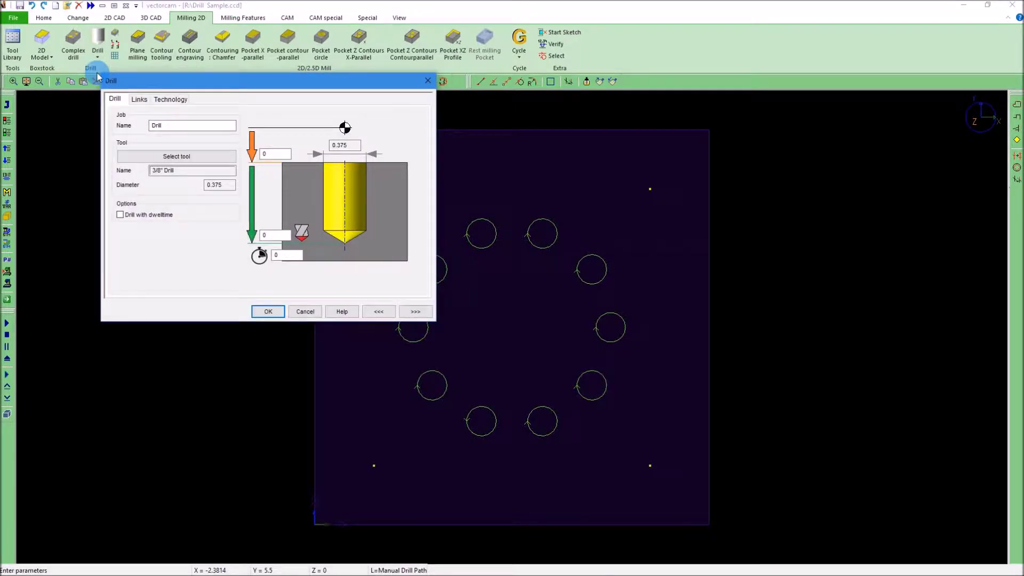
{"action": "left_click", "coordinate": [181, 126]}
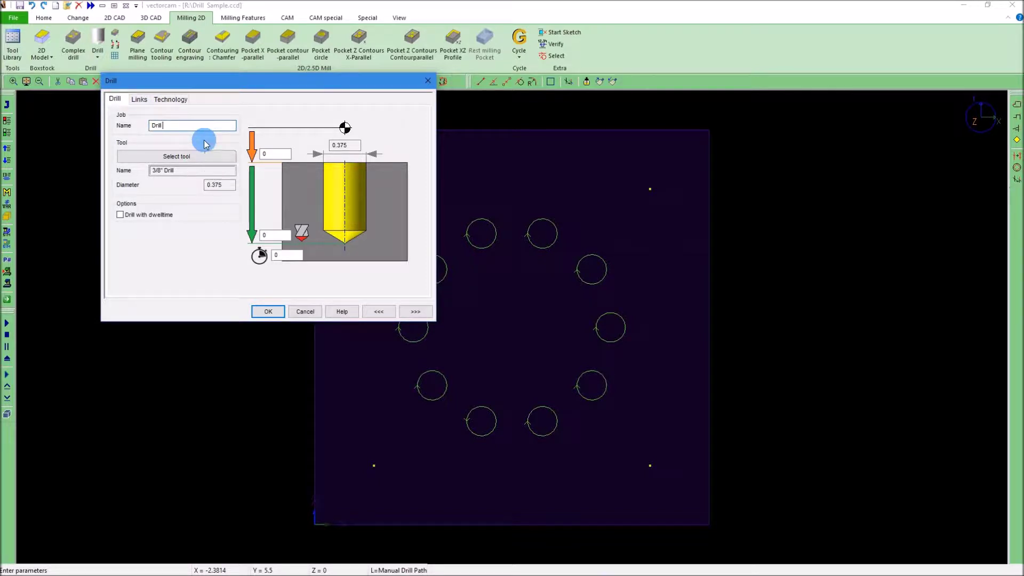
{"action": "type", "text": "10 "}
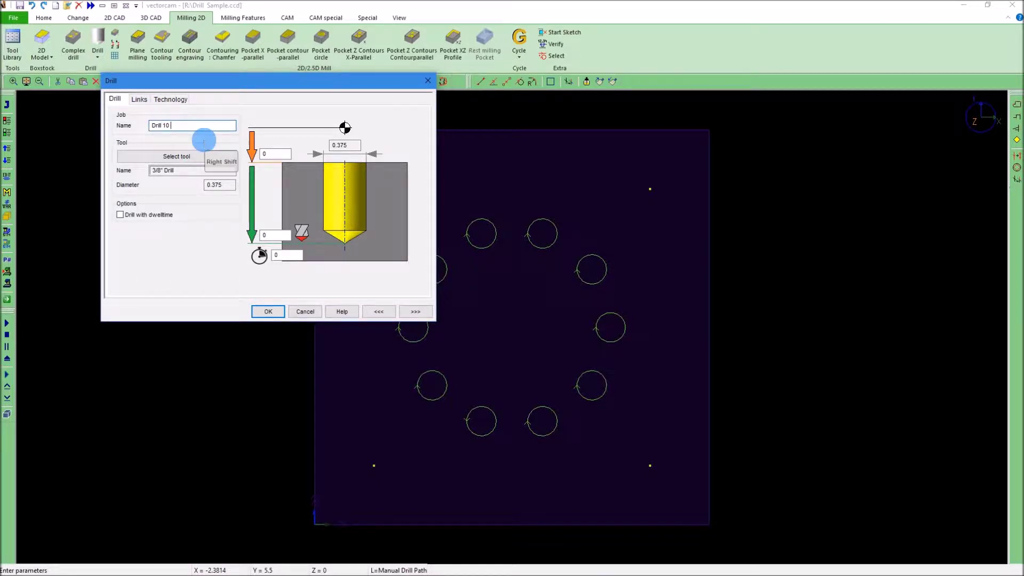
{"action": "type", "text": "Bolt Circle"}
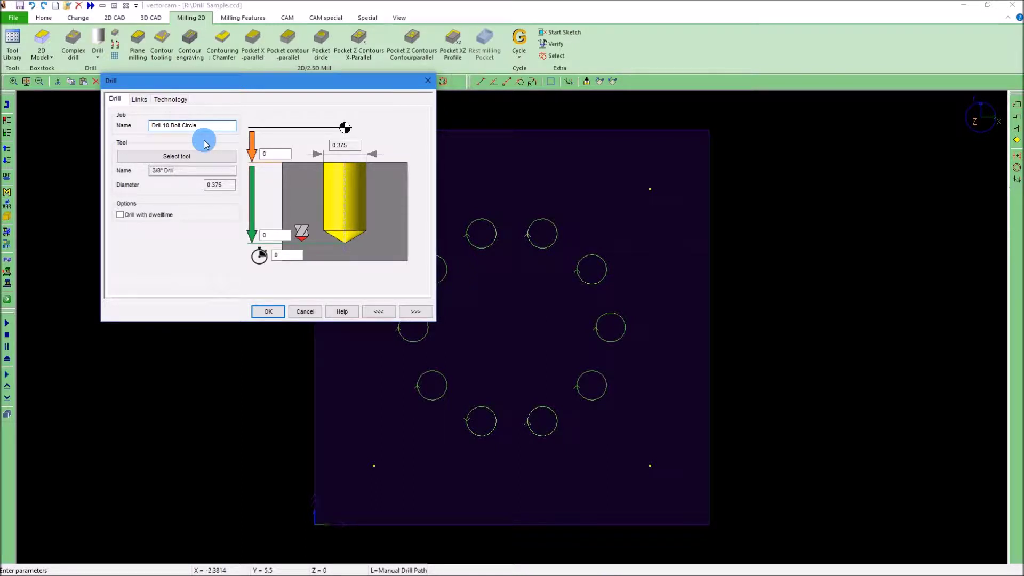
Add a new tool of type Drill to the job's tool table and name it 3/8" Drill.
{"action": "left_click", "coordinate": [203, 160]}
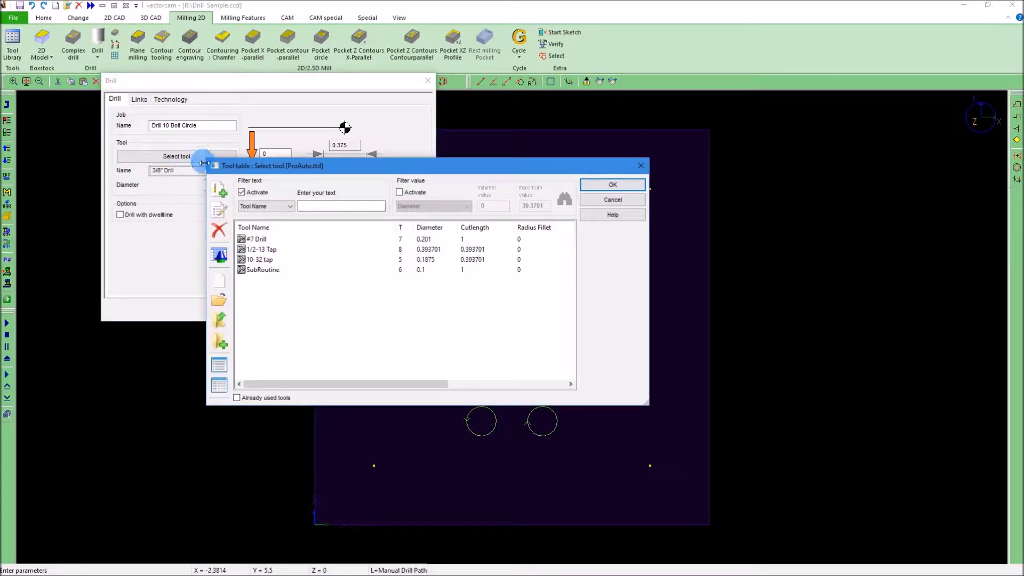
{"action": "left_click", "coordinate": [220, 193]}
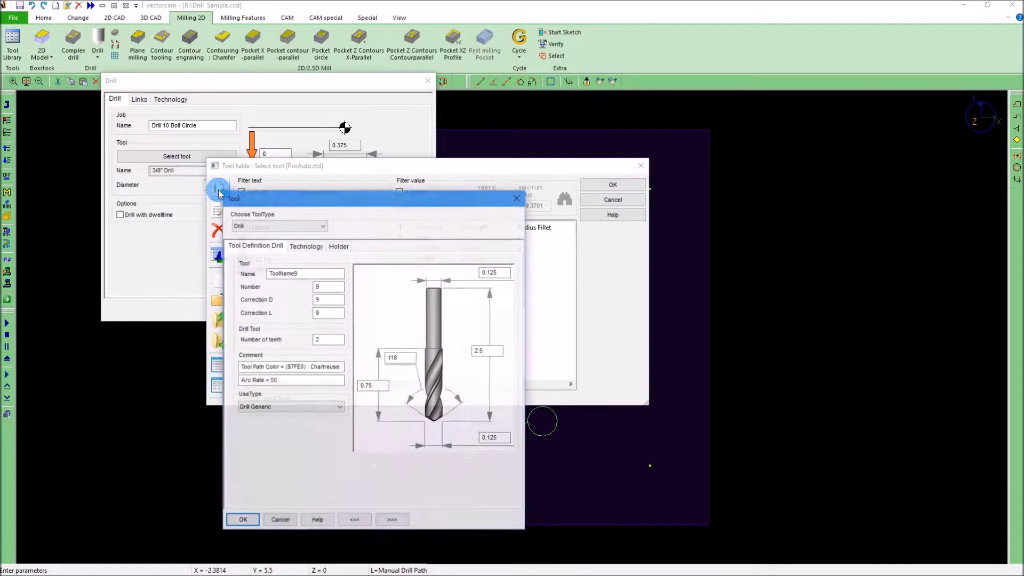
{"action": "left_click", "coordinate": [327, 233]}
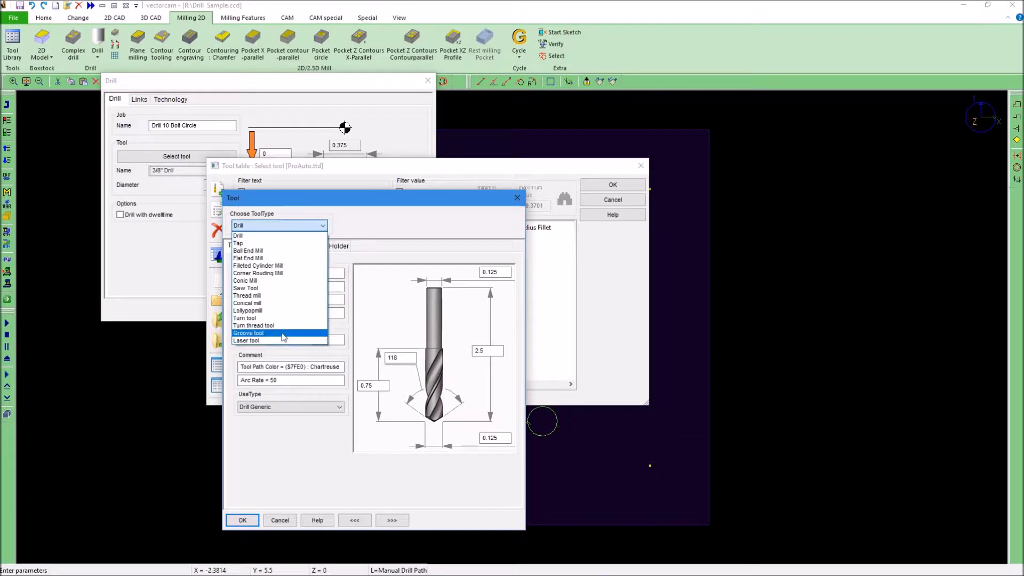
{"action": "left_click", "coordinate": [251, 235]}
{"action": "left_click", "coordinate": [322, 270]}
{"action": "left_click", "coordinate": [323, 272]}
{"action": "key", "text": "BackSpace"}
{"action": "key", "text": "BackSpace"}
{"action": "key", "text": "BackSpace"}
{"action": "key", "text": "BackSpace"}
{"action": "key", "text": "BackSpace"}
{"action": "key", "text": "BackSpace"}
{"action": "key", "text": "BackSpace"}
{"action": "type", "text": "3/8\" Drill"}
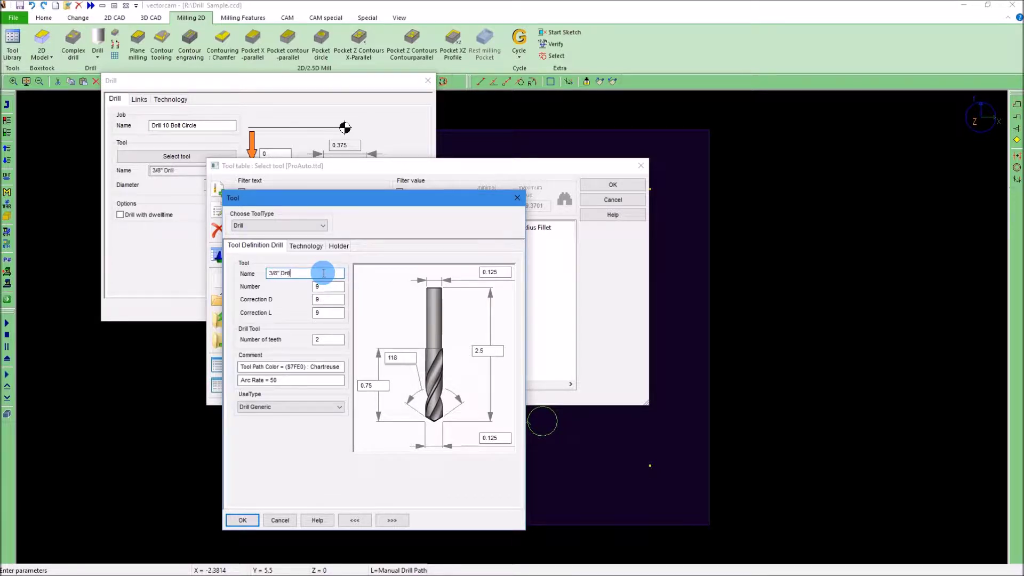
Set the new drill's tool number, Correction D and Correction L all to 3.
{"action": "double_click", "coordinate": [330, 287]}
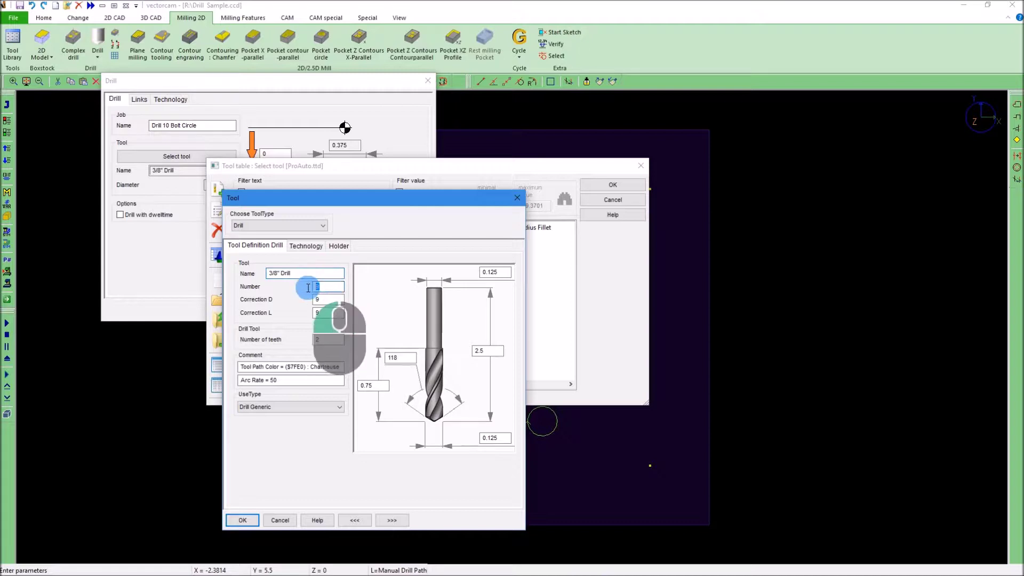
{"action": "type", "text": "3"}
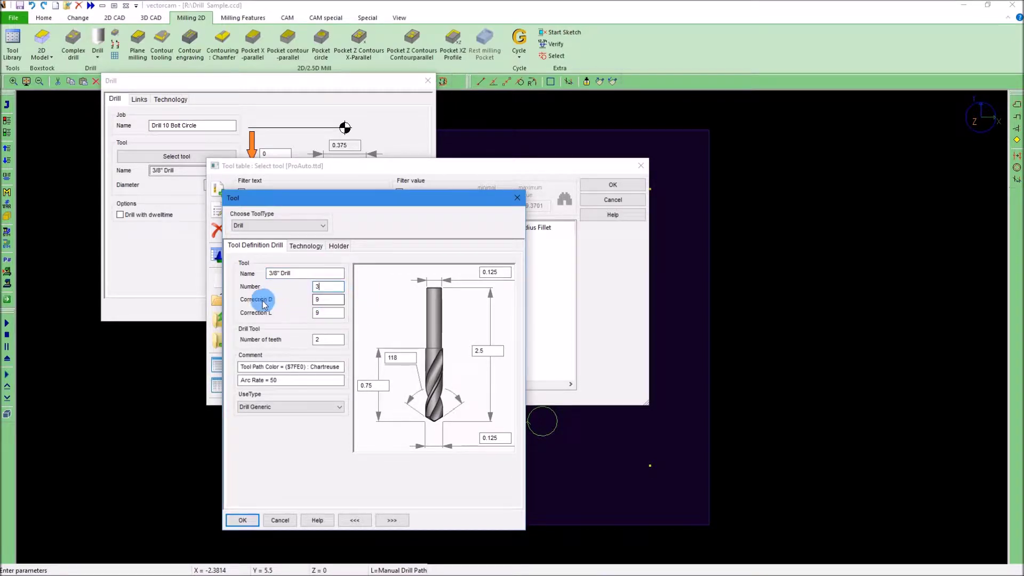
{"action": "double_click", "coordinate": [330, 300]}
{"action": "type", "text": "3"}
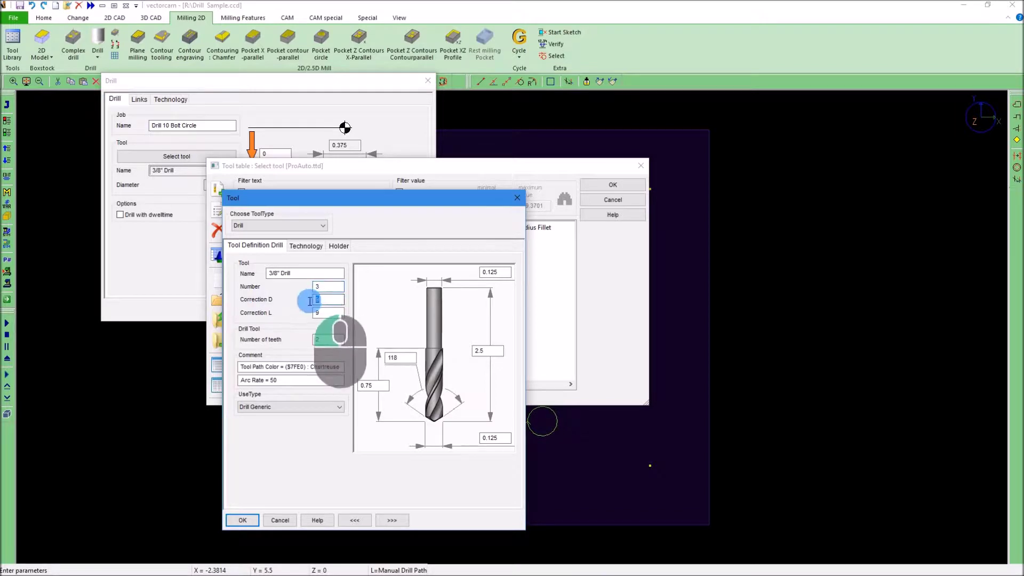
{"action": "double_click", "coordinate": [339, 314]}
{"action": "type", "text": "3"}
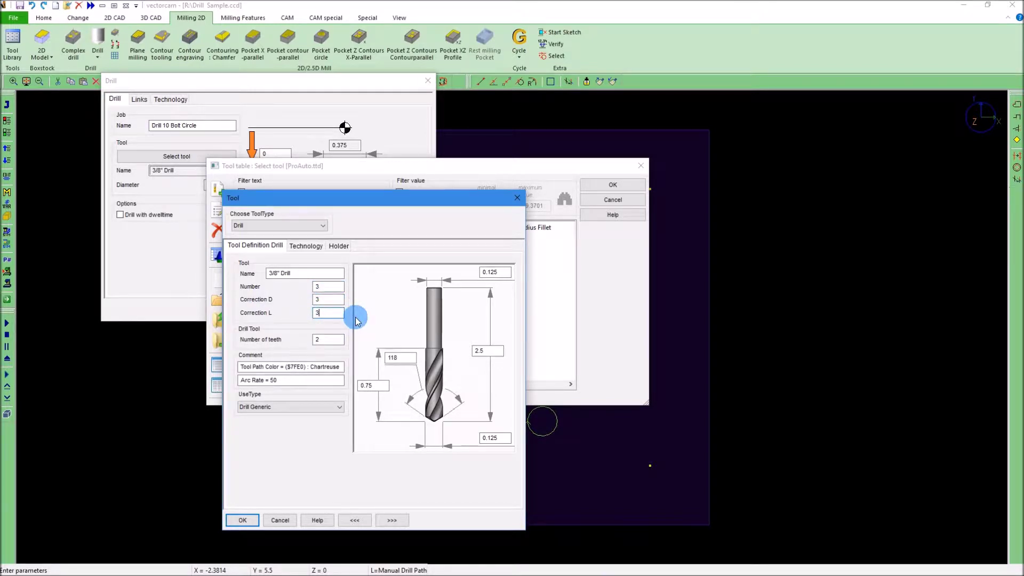
Preview the Countersink and Reamer use types for the tool, and return it to Drill Generic.
{"action": "left_click", "coordinate": [337, 403]}
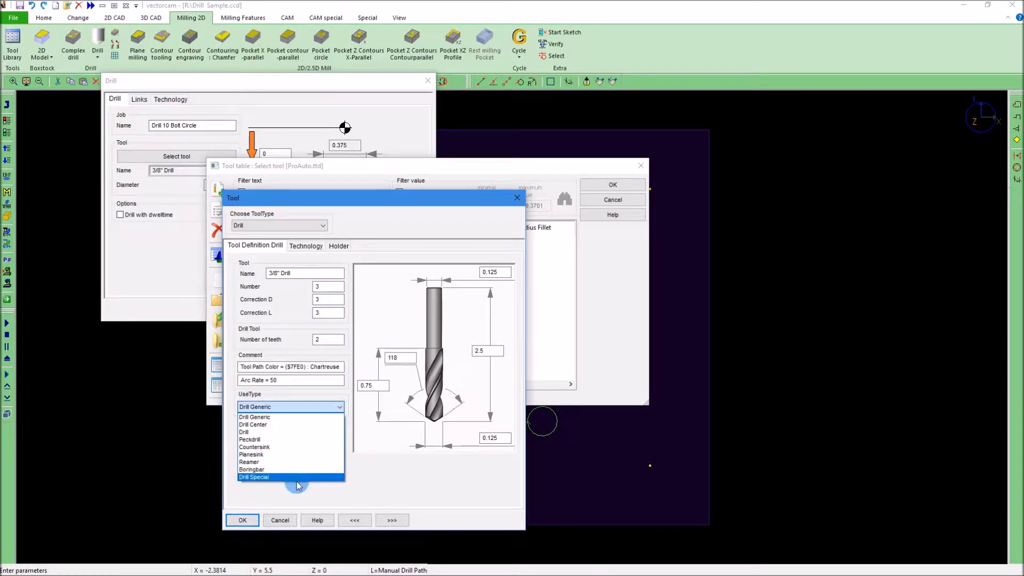
{"action": "left_click", "coordinate": [268, 447]}
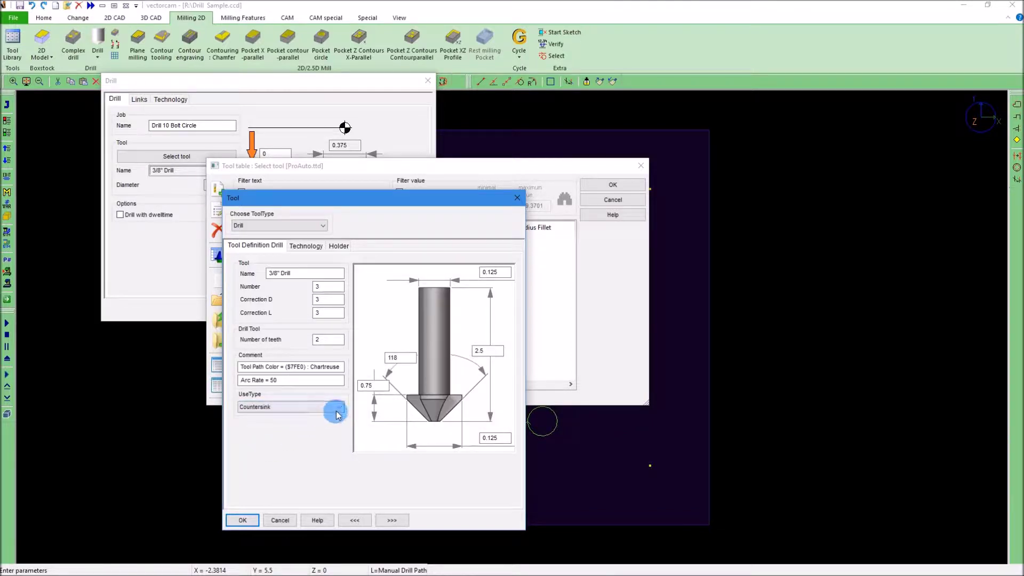
{"action": "left_click", "coordinate": [341, 408]}
{"action": "left_click", "coordinate": [267, 463]}
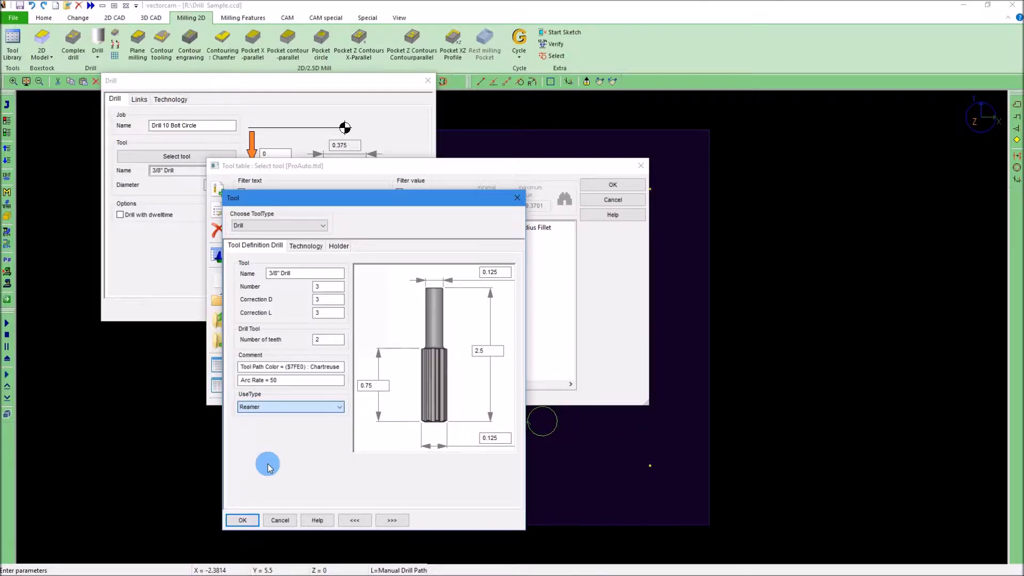
{"action": "left_click", "coordinate": [320, 426]}
{"action": "left_click", "coordinate": [332, 407]}
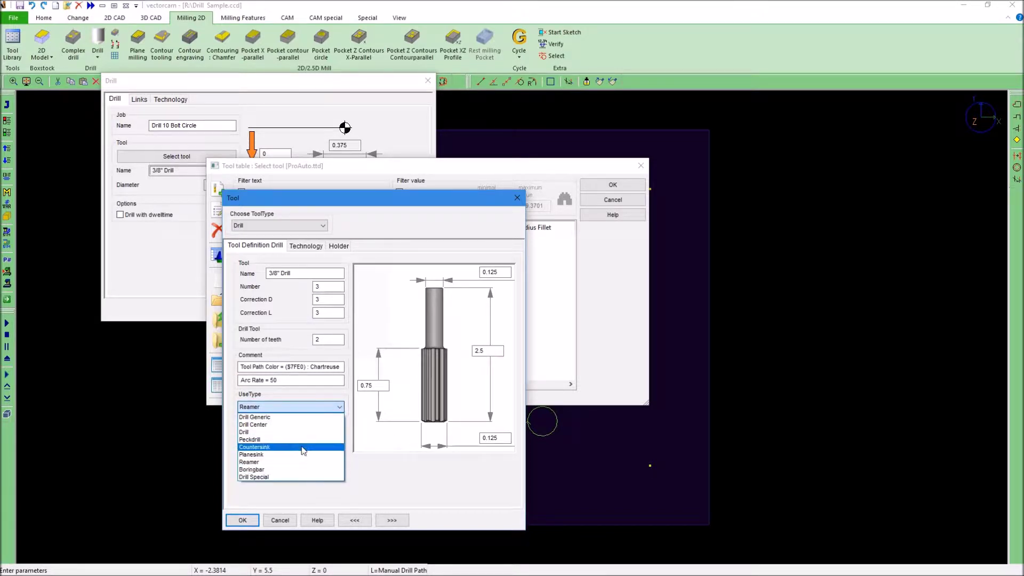
{"action": "left_click", "coordinate": [291, 418]}
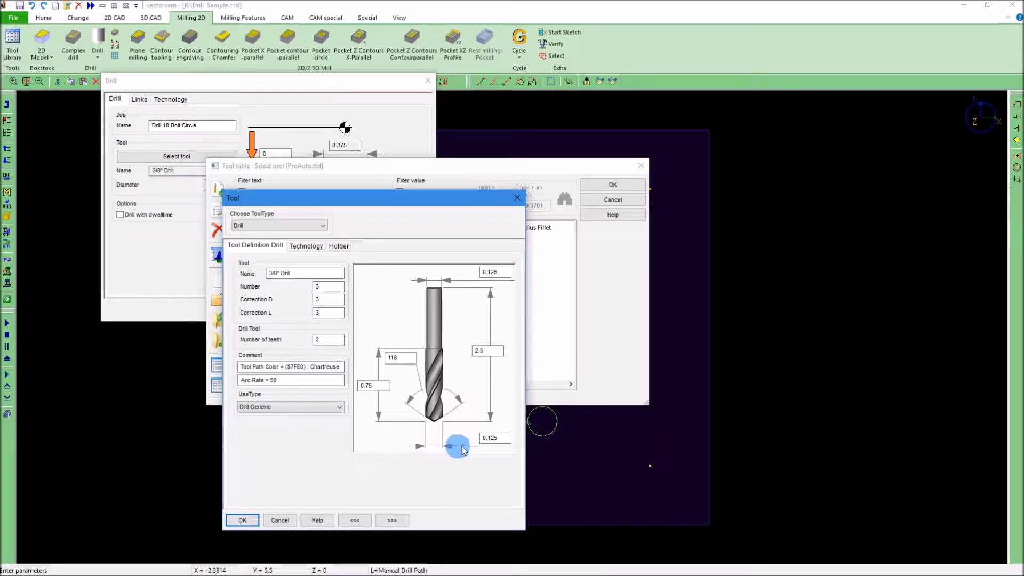
Set the drill's cutting and shank diameters to 3/8, its overall length to 3.75 and its cutting length to 1.5.
{"action": "double_click", "coordinate": [474, 435]}
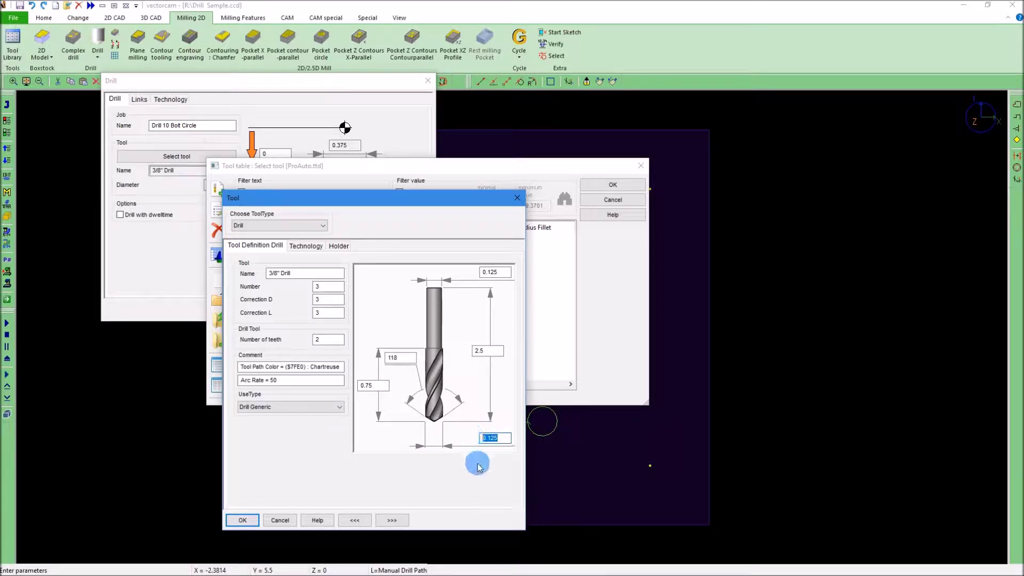
{"action": "type", "text": "3/8"}
{"action": "double_click", "coordinate": [507, 269]}
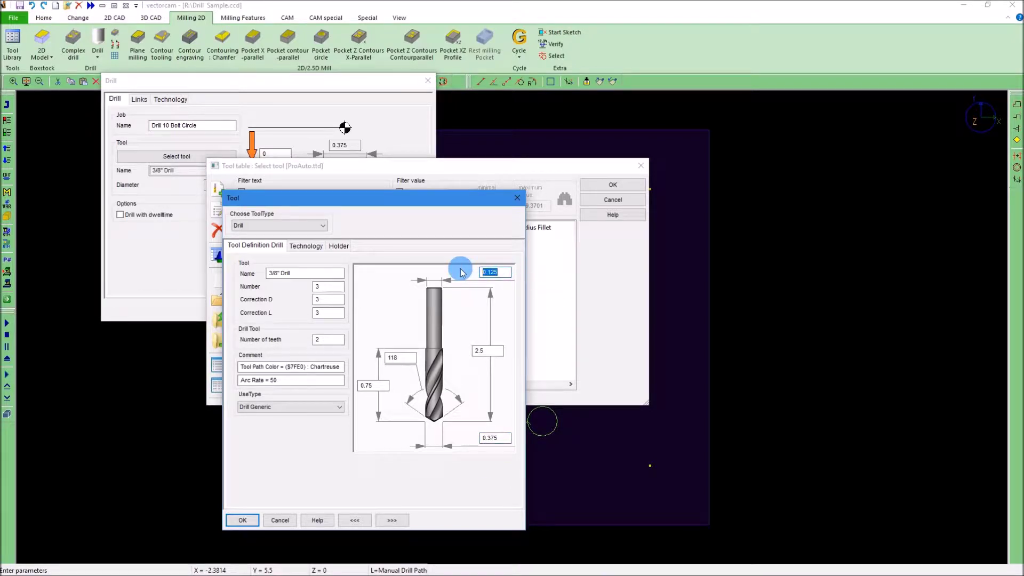
{"action": "type", "text": "3/8"}
{"action": "double_click", "coordinate": [483, 347]}
{"action": "type", "text": "3."}
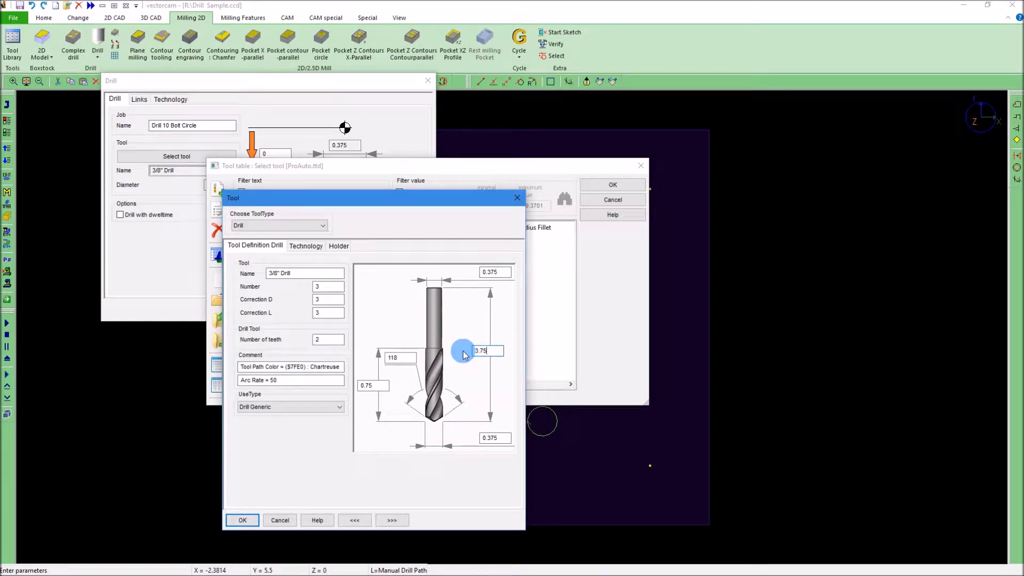
{"action": "type", "text": "75"}
{"action": "double_click", "coordinate": [368, 384]}
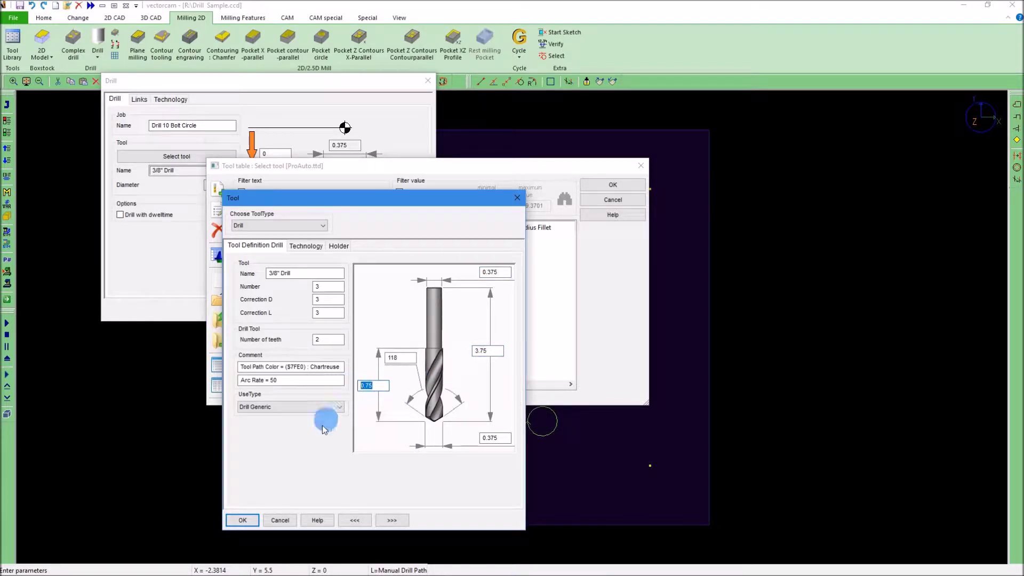
{"action": "type", "text": "1."}
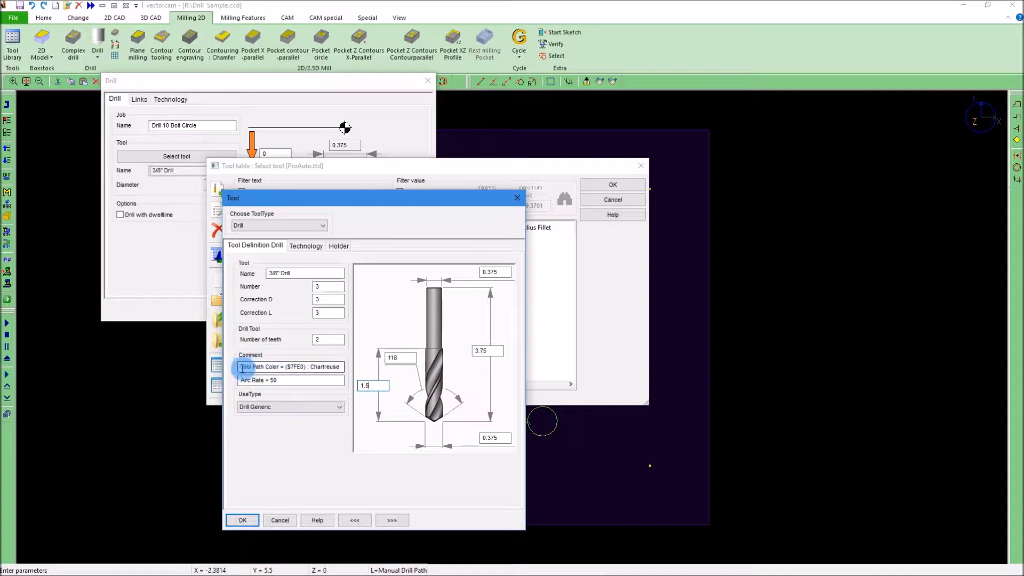
Examine the tool's comment lines for the tool path color and the arc rate.
{"action": "left_click_drag", "start_coordinate": [242, 368], "coordinate": [279, 367]}
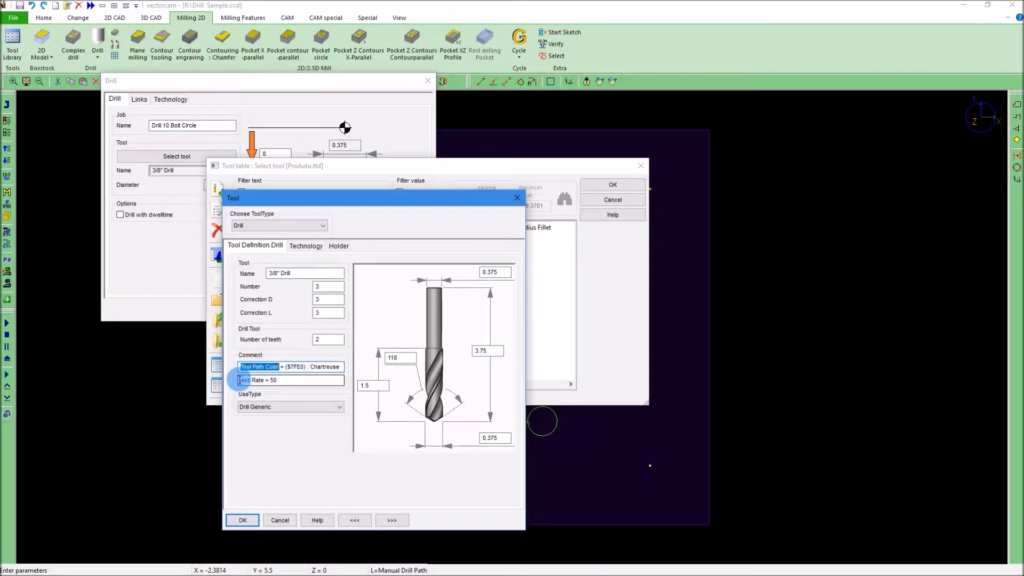
{"action": "left_click_drag", "start_coordinate": [240, 381], "coordinate": [268, 381]}
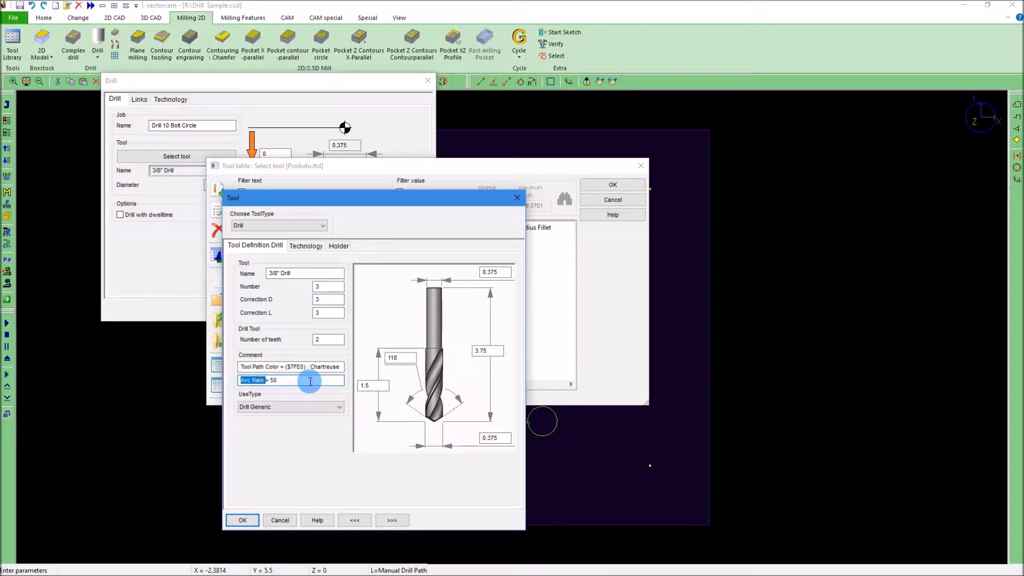
{"action": "left_click", "coordinate": [338, 367]}
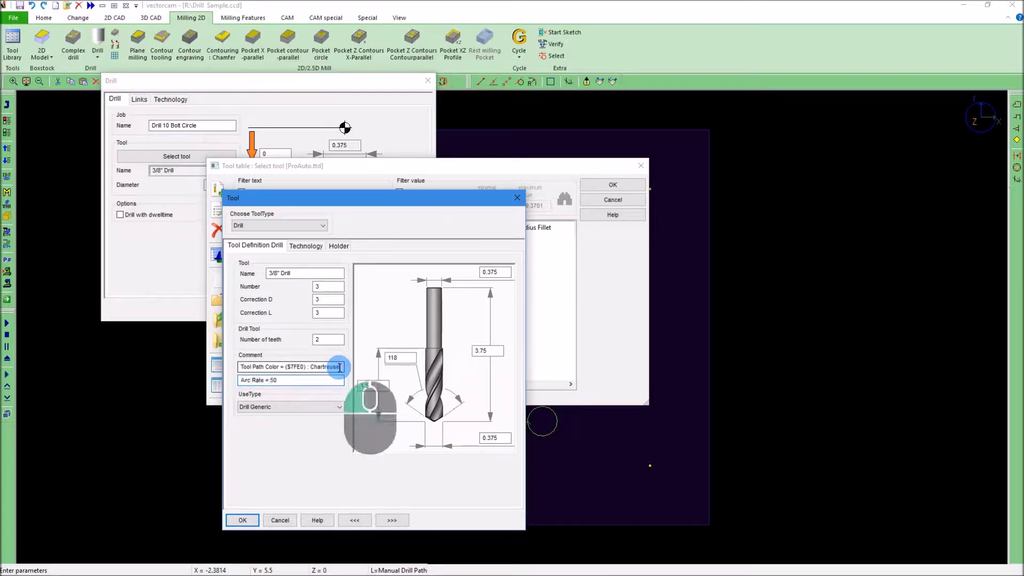
Switch to Notepad++ and look through the color codes listed in Tool Path Colors.tap.
{"action": "key", "text": "alt+Tab"}
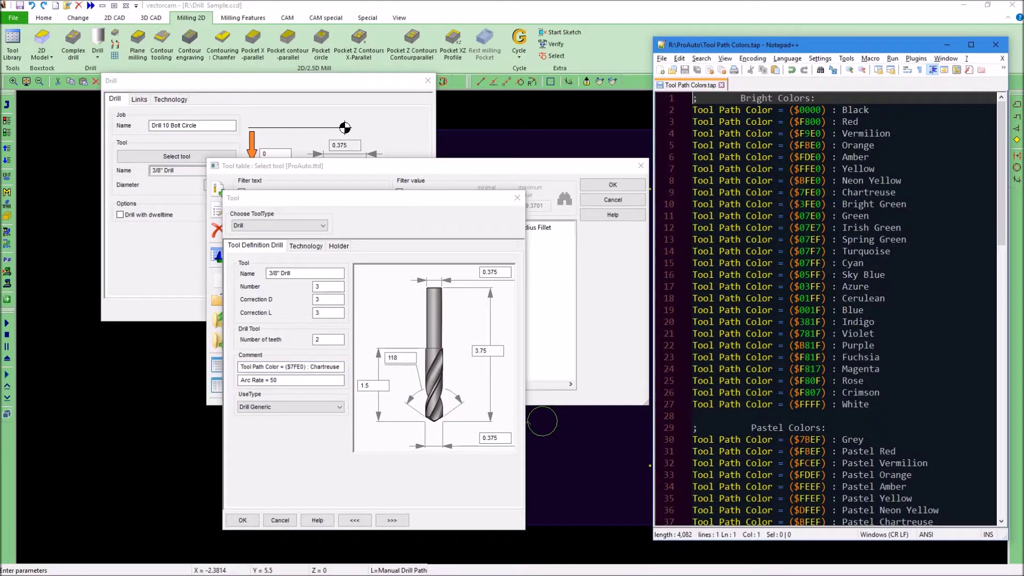
{"action": "key", "text": "Page_Down"}
{"action": "key", "text": "Page_Down"}
{"action": "key", "text": "Page_Up"}
{"action": "key", "text": "Page_Up"}
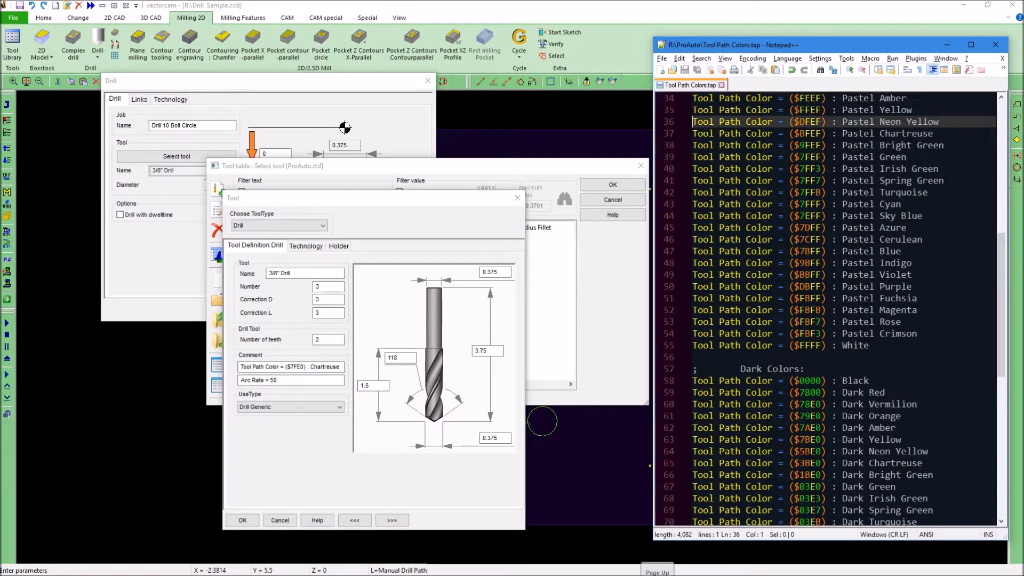
Copy the line "Tool Path Color = ($F9E0) : Vermilion" from the bright colors in the color list.
{"action": "left_click_drag", "start_coordinate": [906, 134], "coordinate": [692, 133]}
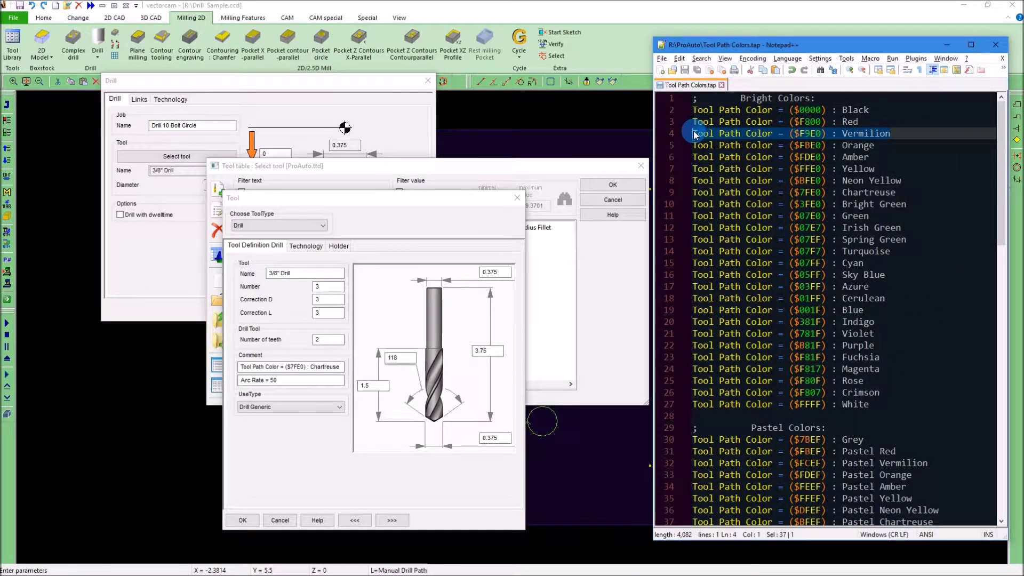
{"action": "right_click", "coordinate": [704, 135]}
{"action": "left_click", "coordinate": [730, 154]}
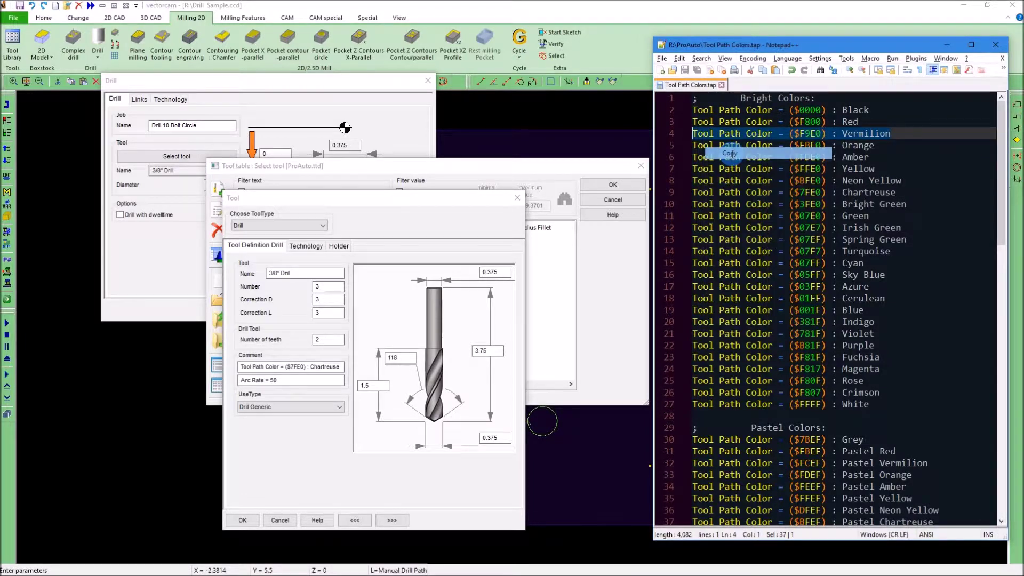
Back in VectorCAM, replace the drill's tool path color comment with the copied Vermilion line and clear the Arc Rate comment.
{"action": "left_click", "coordinate": [433, 341]}
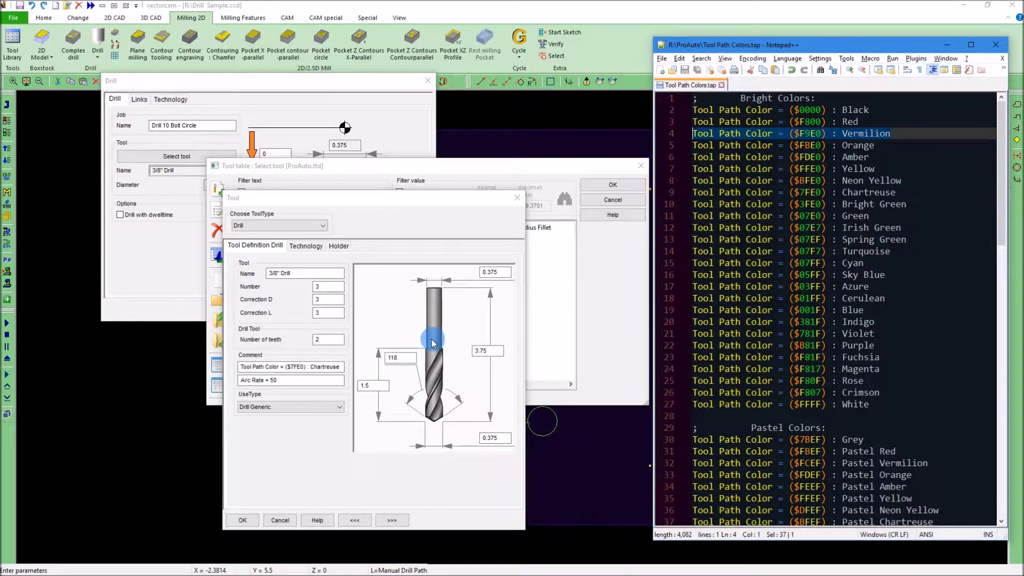
{"action": "left_click", "coordinate": [341, 367]}
{"action": "left_click", "coordinate": [343, 367]}
{"action": "left_click_drag", "start_coordinate": [343, 367], "coordinate": [240, 368]}
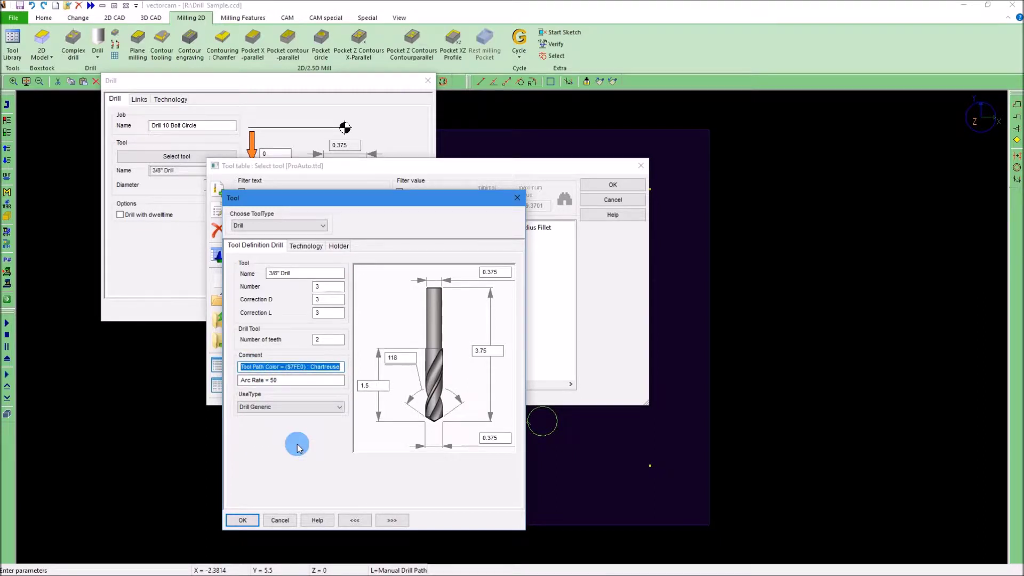
{"action": "key", "text": "ctrl+v"}
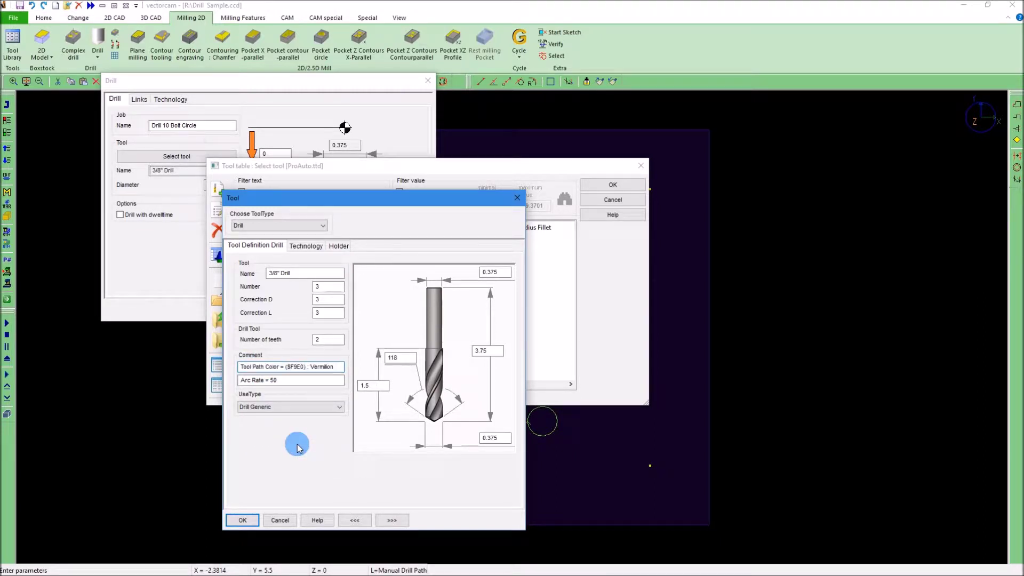
{"action": "left_click_drag", "start_coordinate": [334, 380], "coordinate": [224, 378]}
{"action": "key", "text": "Delete"}
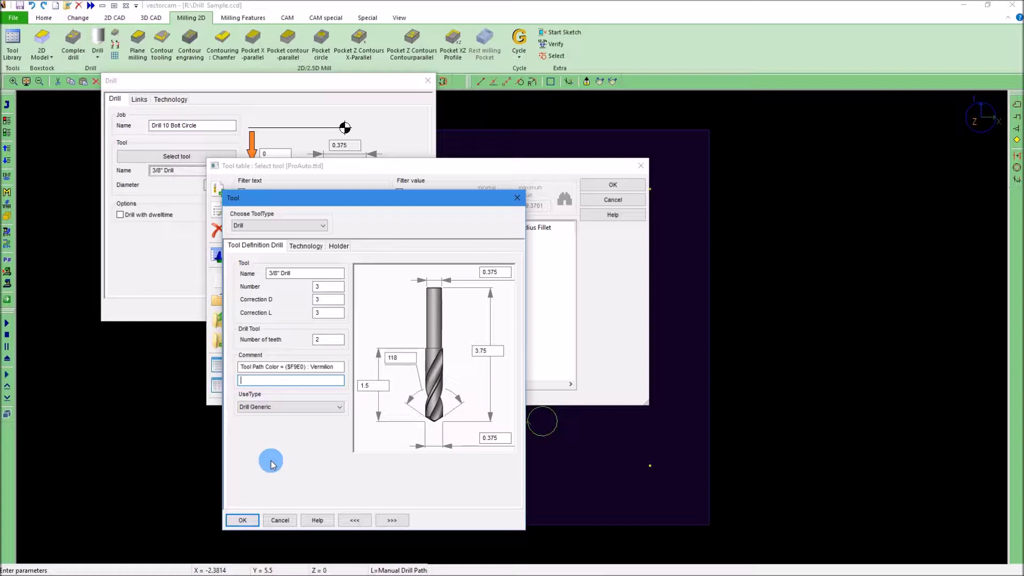
In the drill's technology settings, set the feed to 10, the spindle speed to 1000 and the retract feed to 10.
{"action": "left_click", "coordinate": [298, 249]}
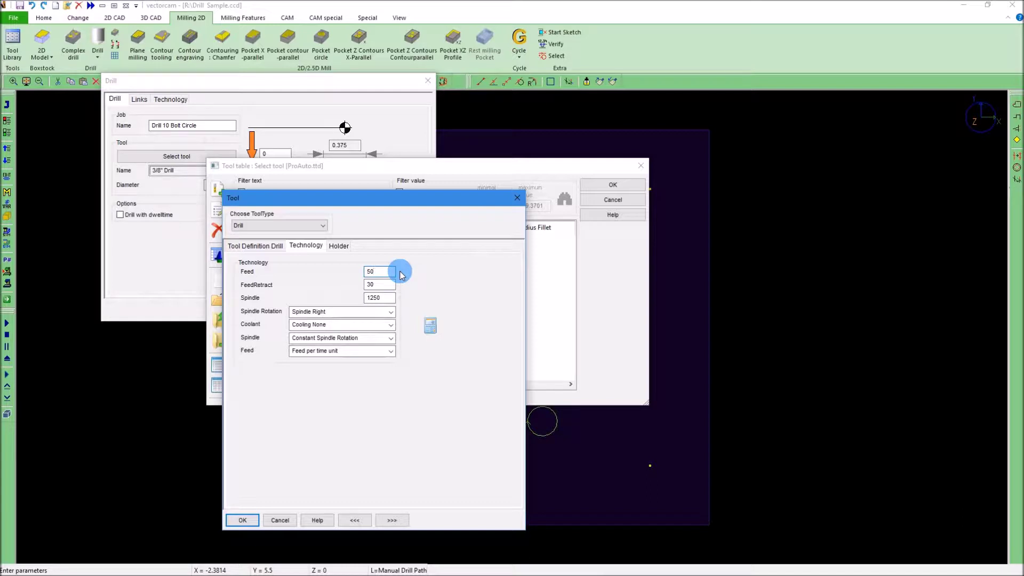
{"action": "double_click", "coordinate": [382, 272]}
{"action": "type", "text": "10"}
{"action": "double_click", "coordinate": [388, 297]}
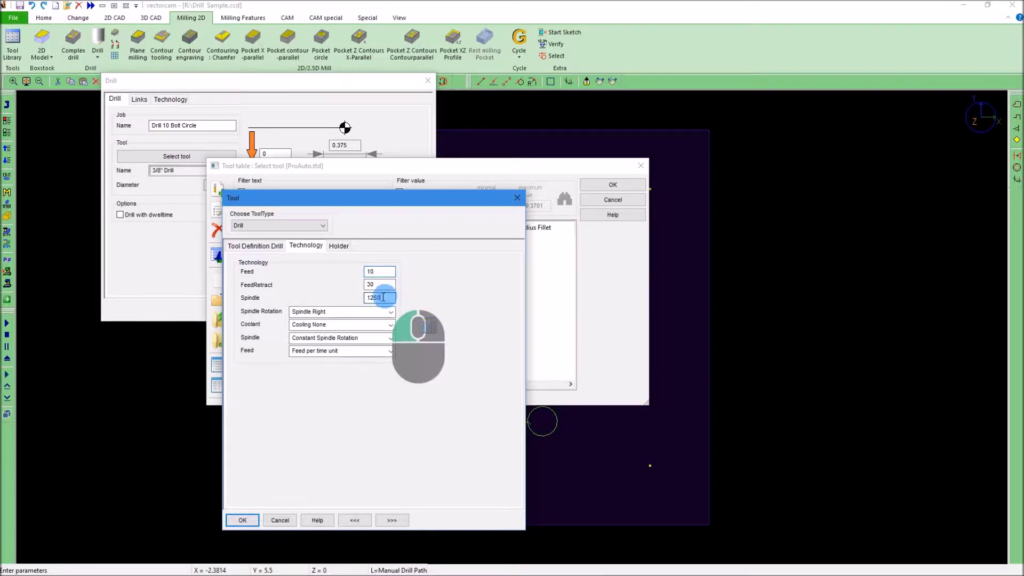
{"action": "type", "text": "1000"}
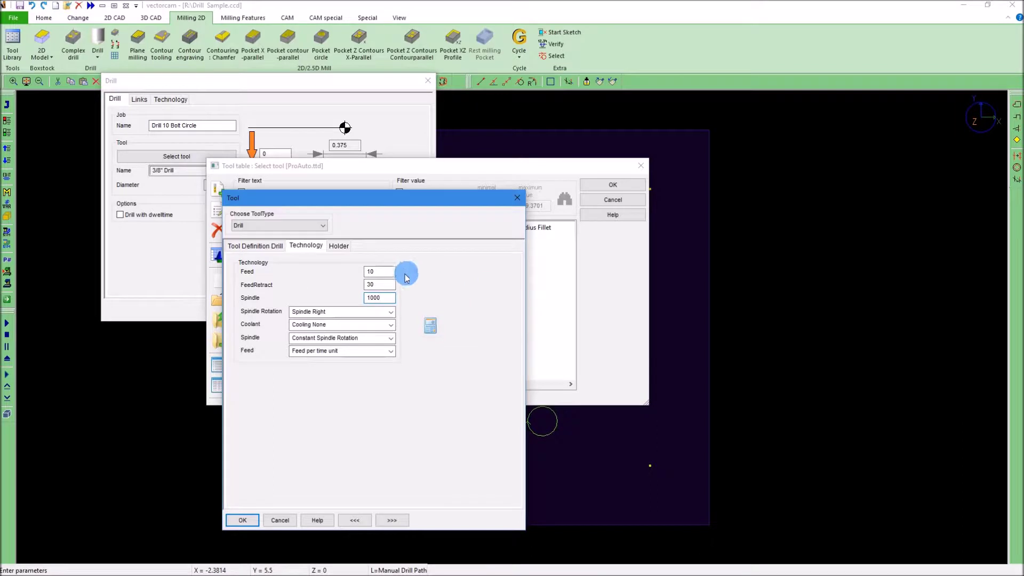
{"action": "double_click", "coordinate": [369, 284]}
{"action": "left_click", "coordinate": [473, 290]}
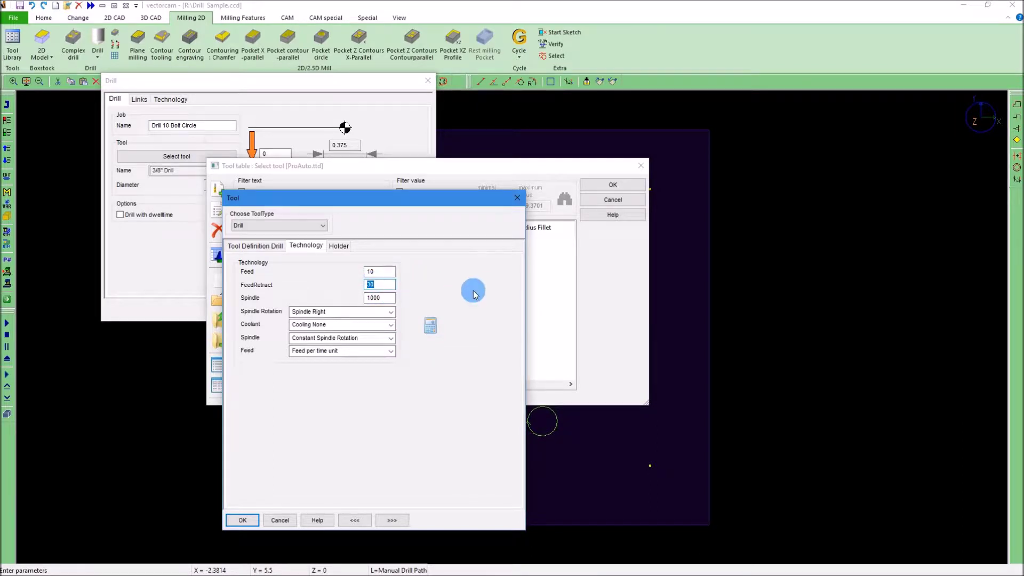
{"action": "type", "text": "10"}
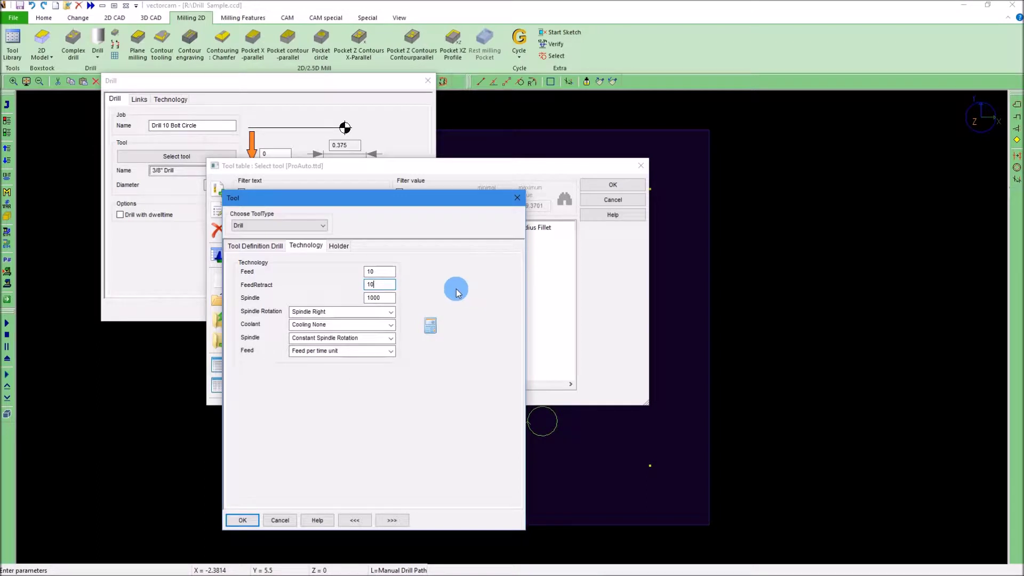
Try Cooling On as the drill's coolant setting and return it to Cooling None.
{"action": "left_click", "coordinate": [392, 327]}
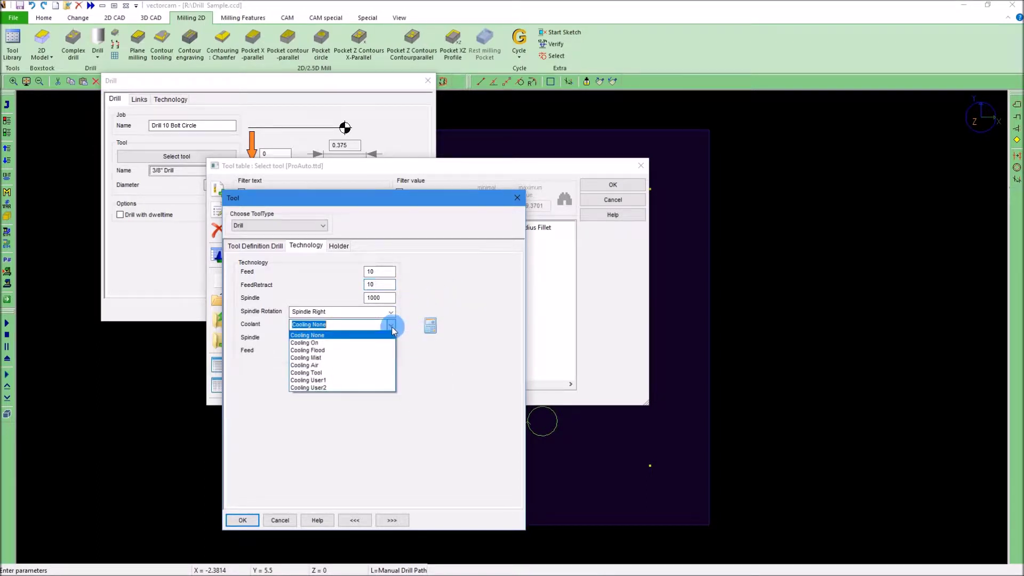
{"action": "left_click", "coordinate": [326, 342]}
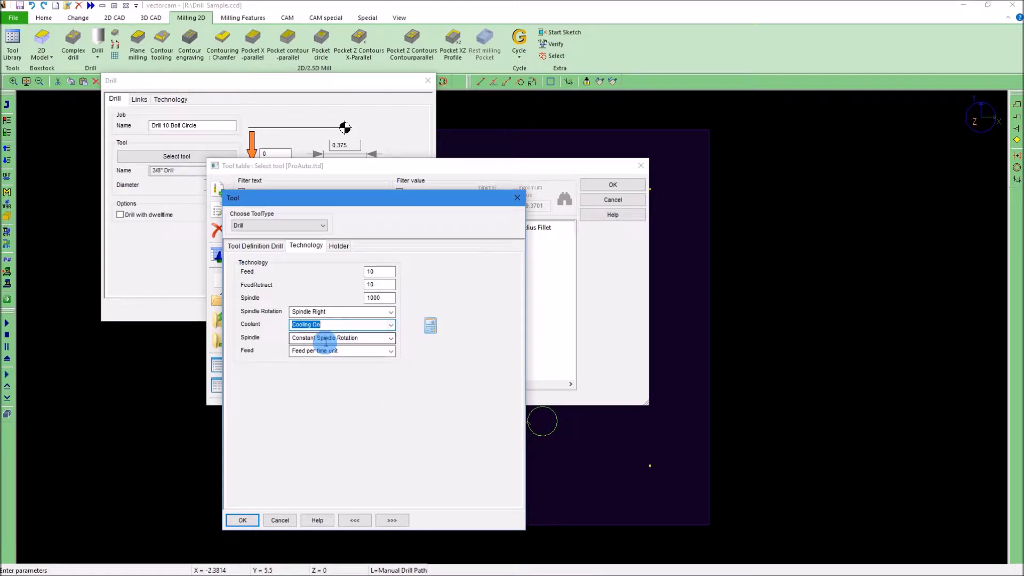
{"action": "left_click", "coordinate": [391, 324]}
{"action": "left_click", "coordinate": [321, 337]}
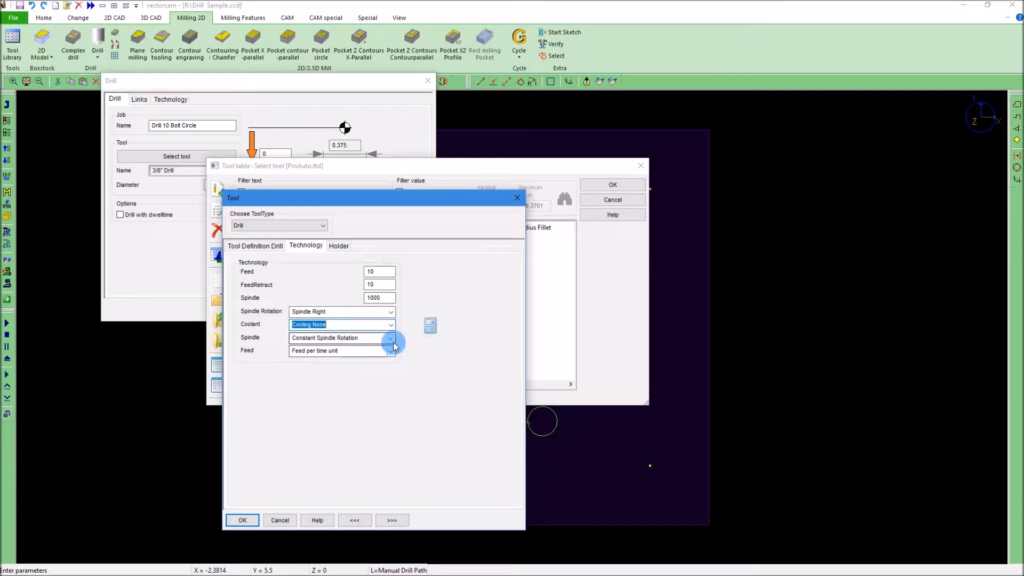
Open the toolholder table for the drill and examine the definition of the NMTB 30 180DA holder.
{"action": "left_click", "coordinate": [340, 247]}
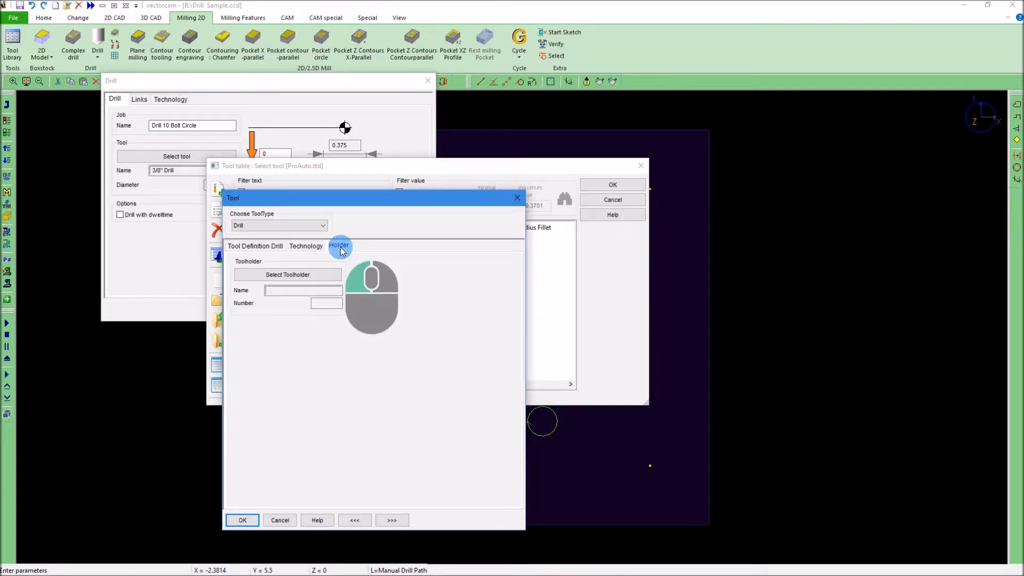
{"action": "left_click", "coordinate": [313, 274]}
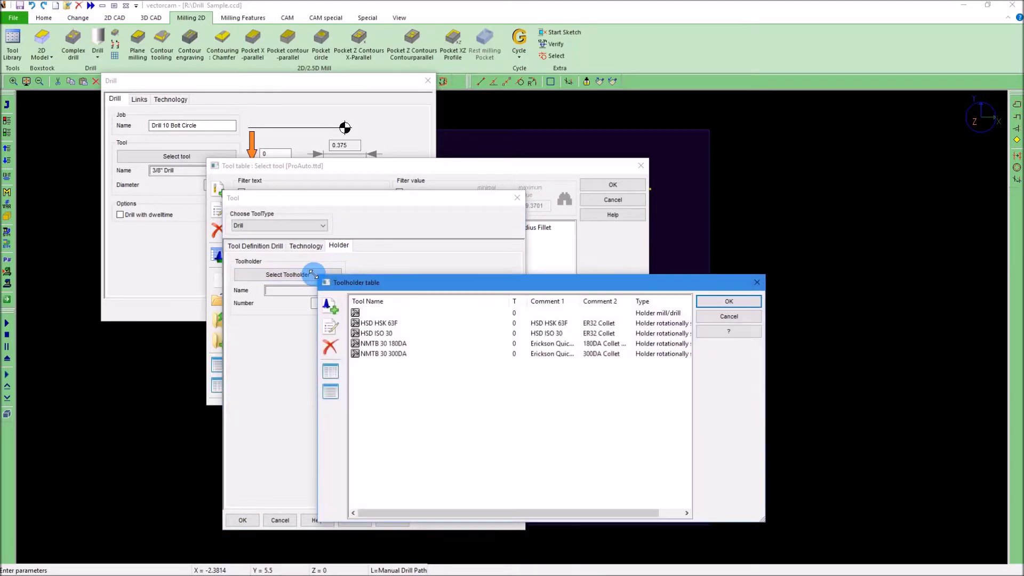
{"action": "left_click", "coordinate": [372, 344]}
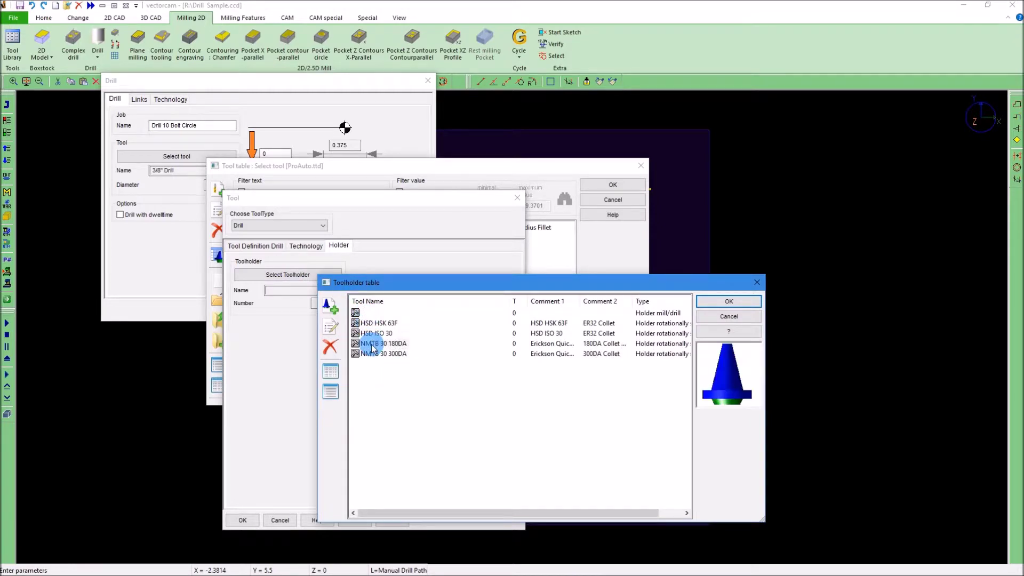
{"action": "left_click", "coordinate": [330, 327]}
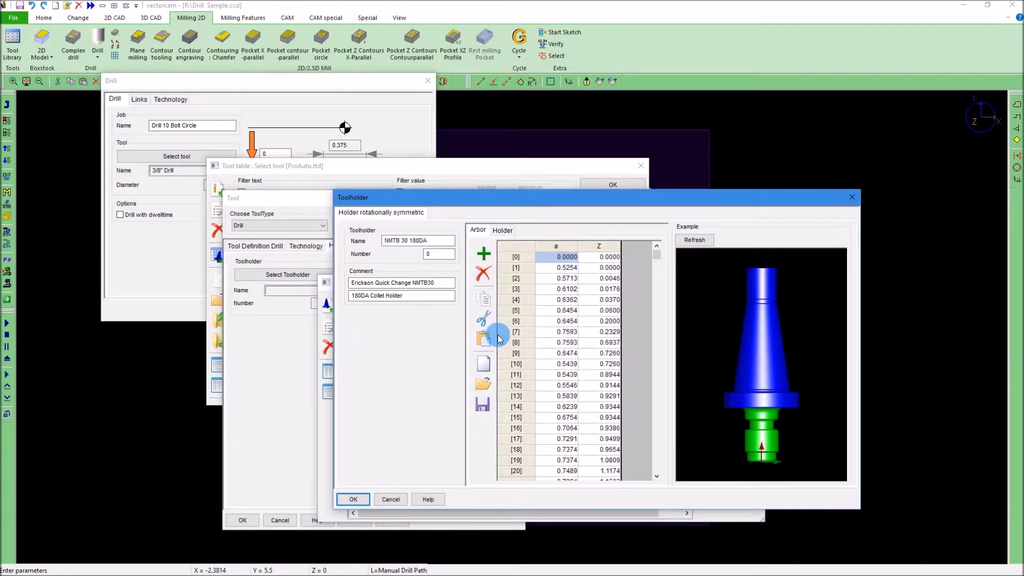
{"action": "left_click", "coordinate": [353, 499]}
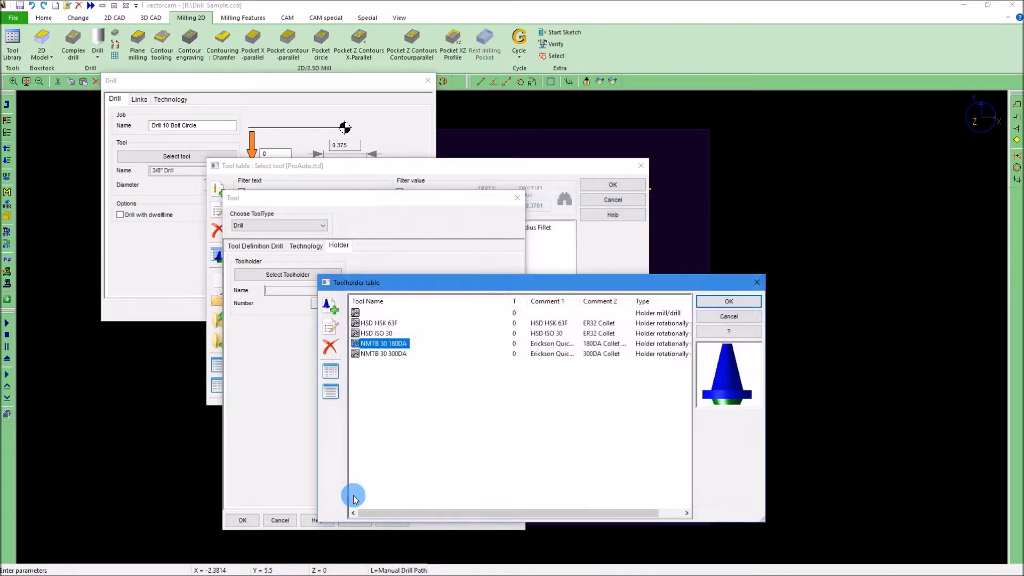
Examine the HSD ISO 30 holder's definition and assign that holder to the drill.
{"action": "left_click", "coordinate": [373, 335]}
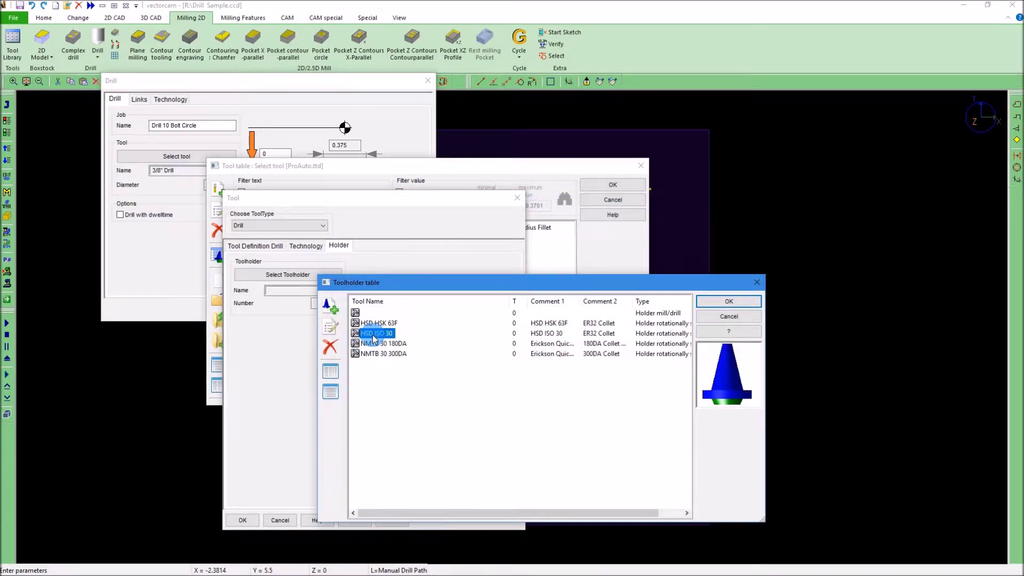
{"action": "left_click", "coordinate": [331, 330]}
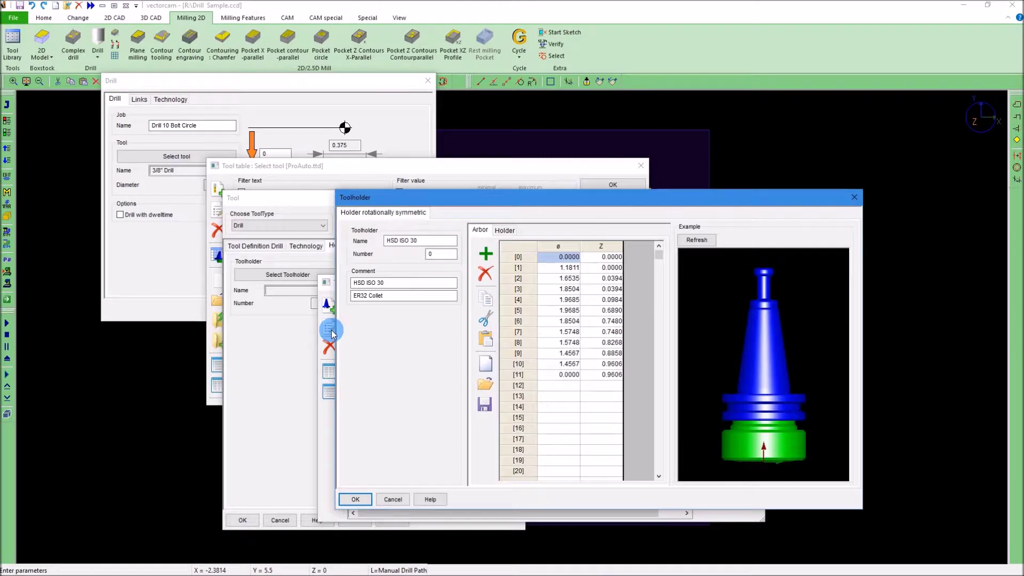
{"action": "left_click", "coordinate": [355, 499]}
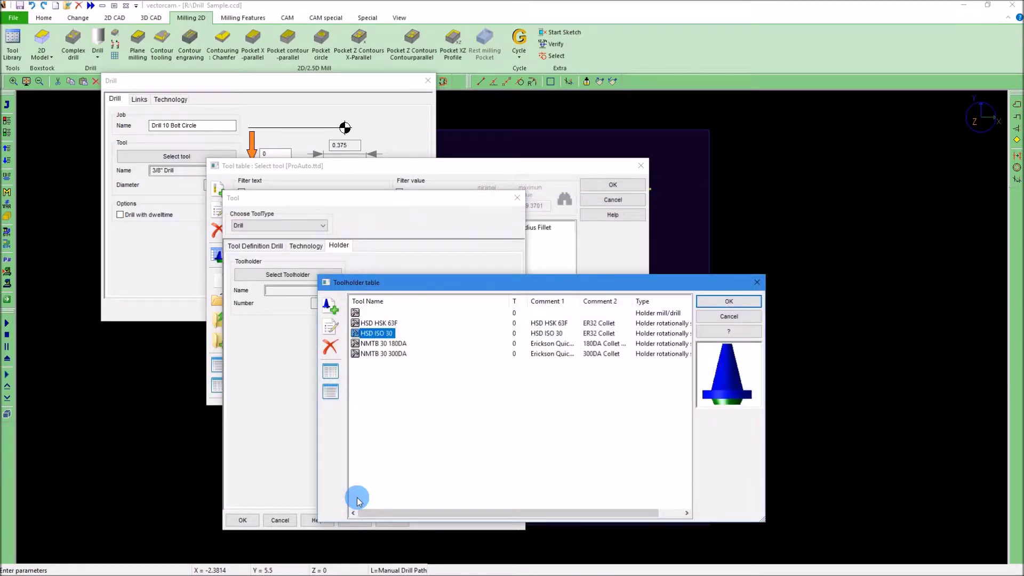
{"action": "left_click", "coordinate": [725, 303]}
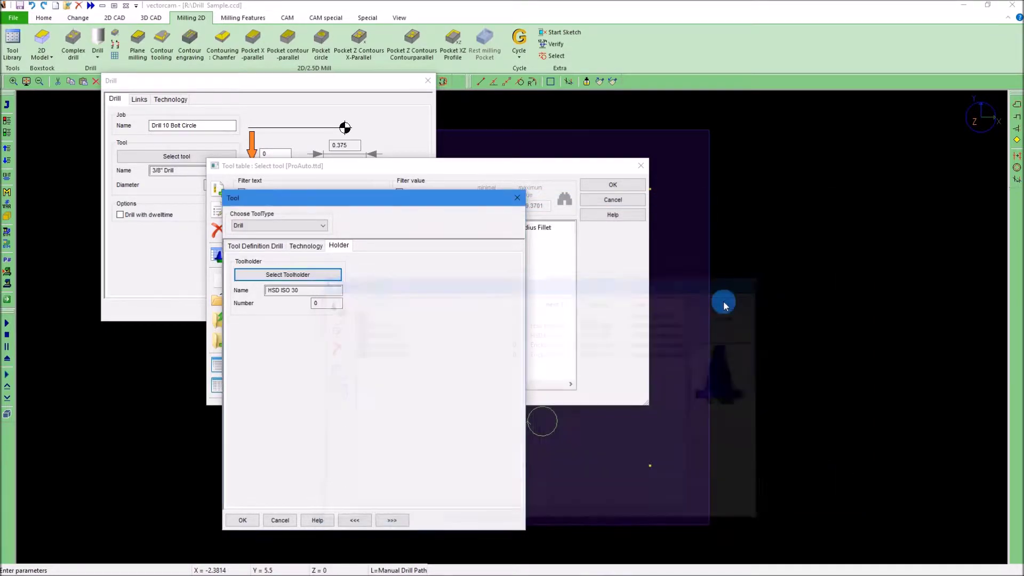
Accept the tool definition and select the 3/8" Drill from the tool table for the Drill 10 Bolt Circle job.
{"action": "left_click", "coordinate": [265, 246]}
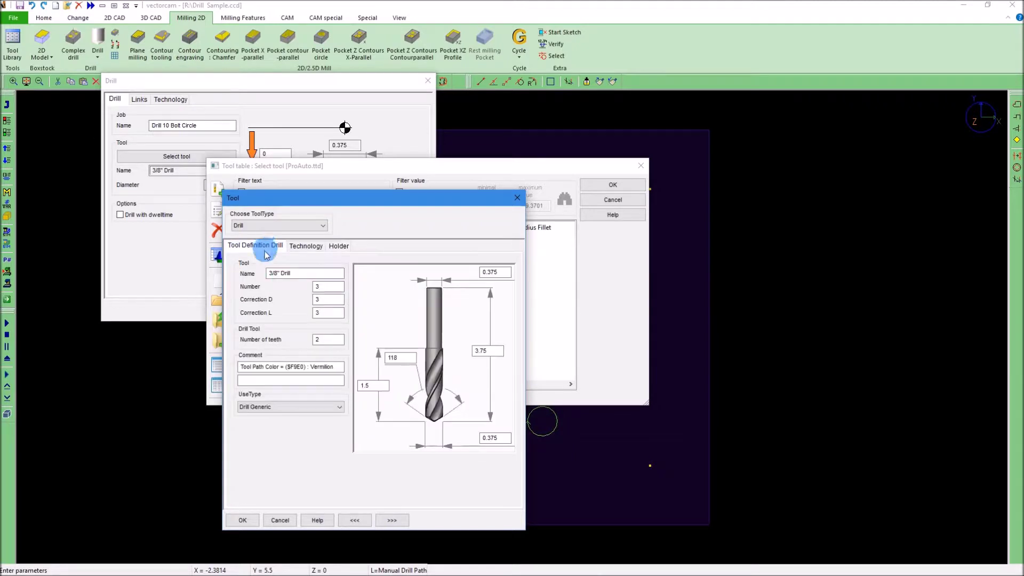
{"action": "left_click", "coordinate": [242, 520]}
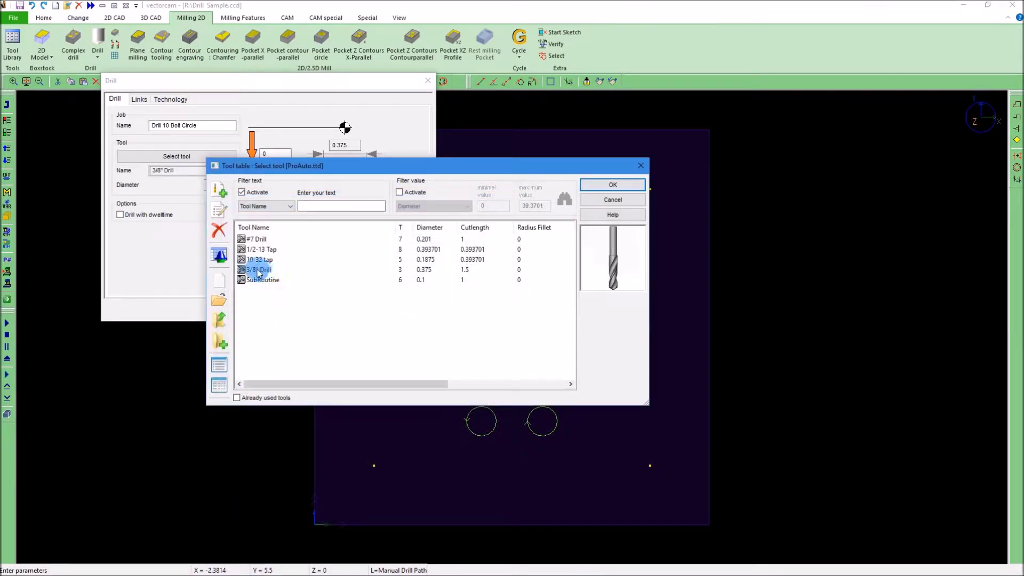
{"action": "left_click", "coordinate": [260, 271]}
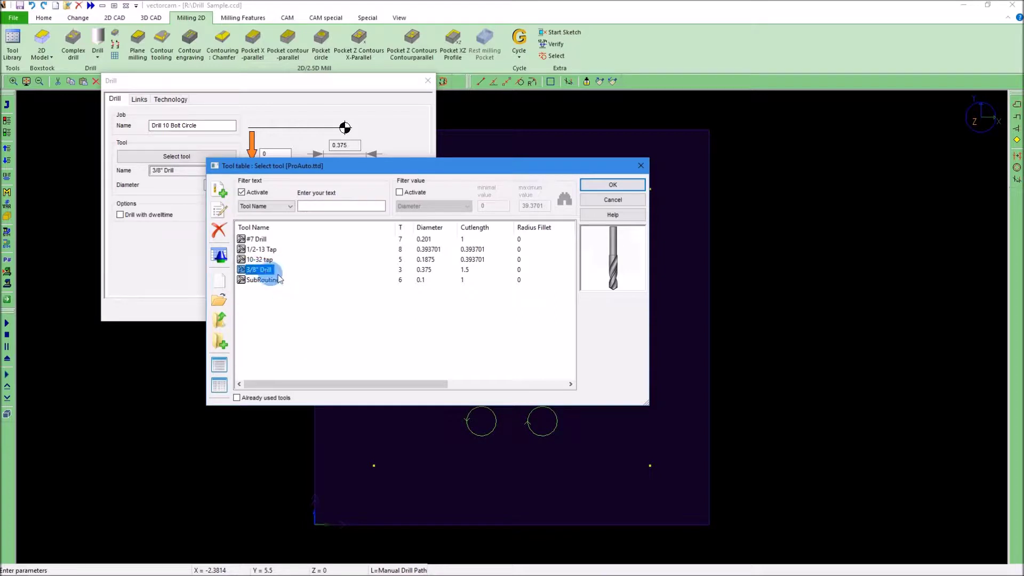
{"action": "left_click", "coordinate": [613, 185]}
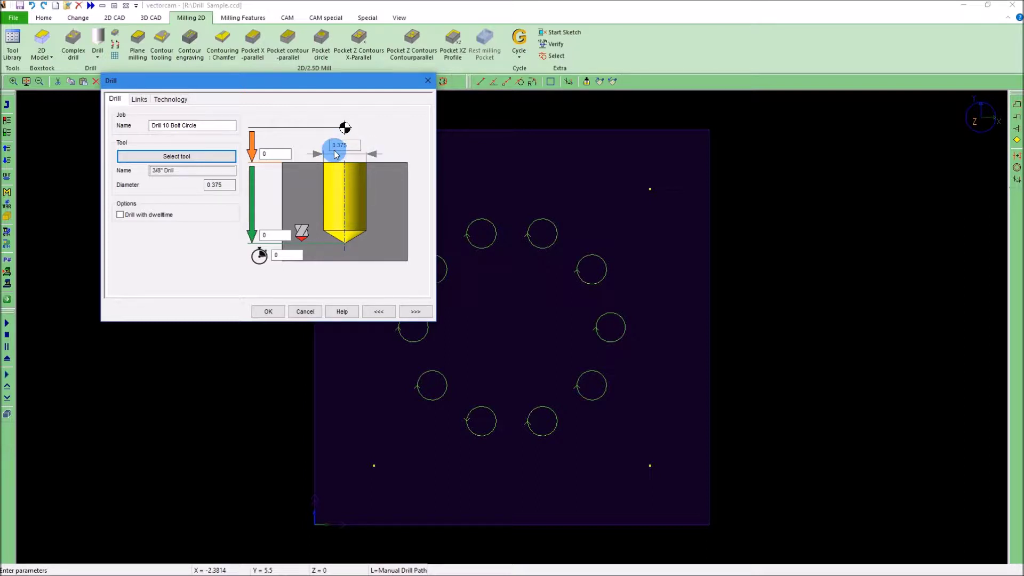
{"action": "double_click", "coordinate": [269, 154]}
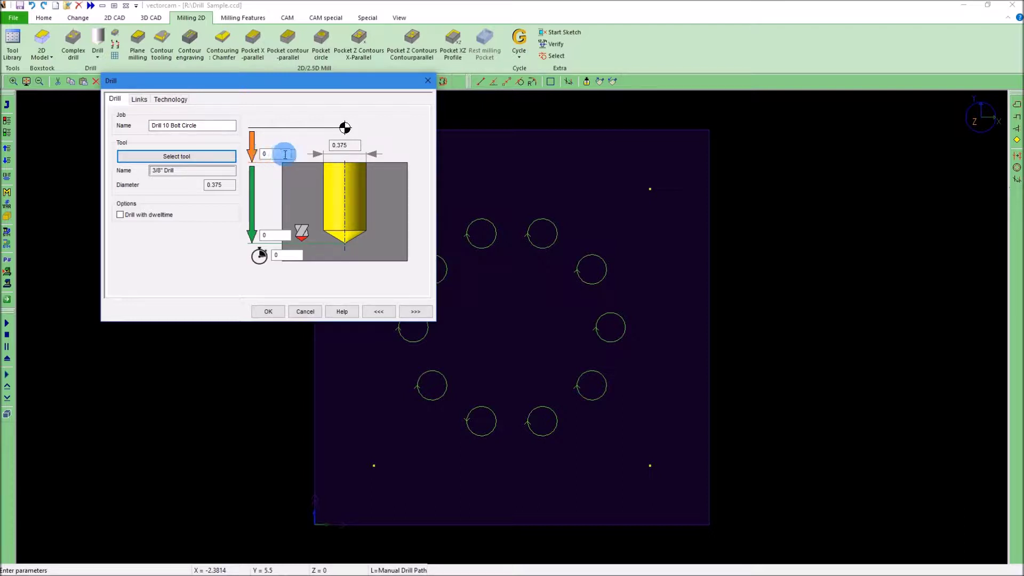
{"action": "left_click", "coordinate": [271, 154]}
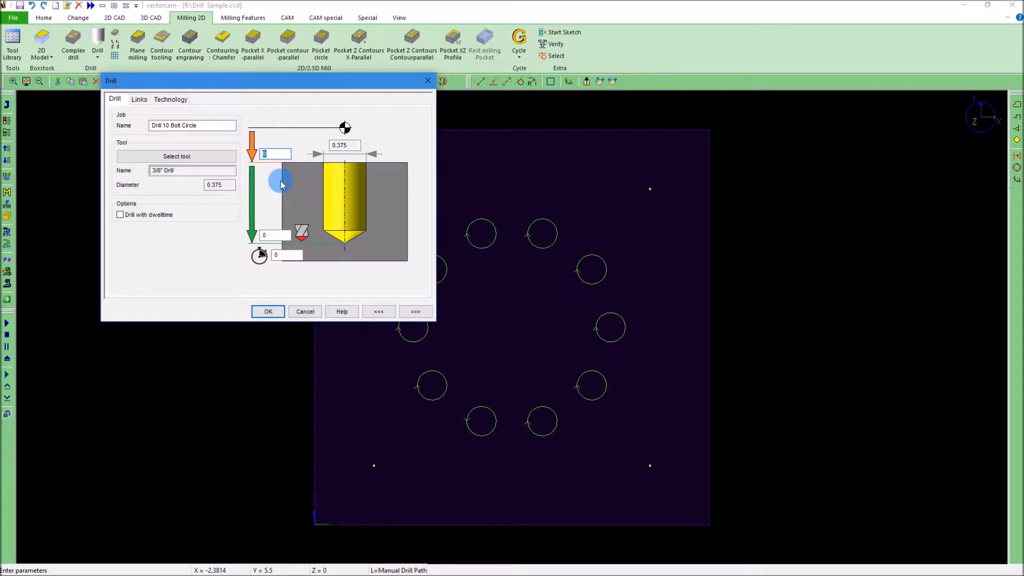
{"action": "left_click", "coordinate": [279, 232]}
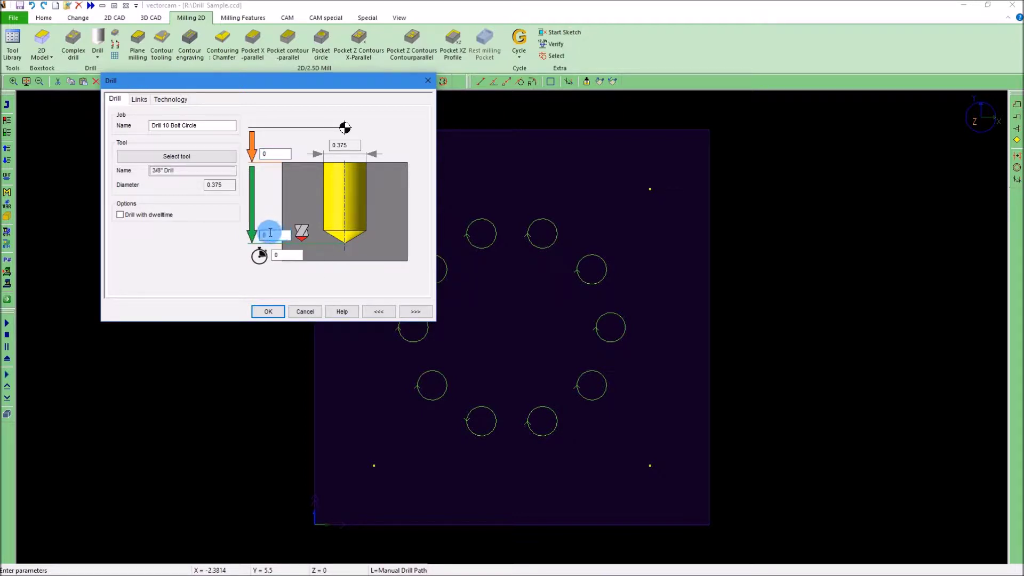
Open the drilling depth calculation for a through hole and set the enabled breakthrough allowance below the part to 0.03.
{"action": "left_click", "coordinate": [303, 232]}
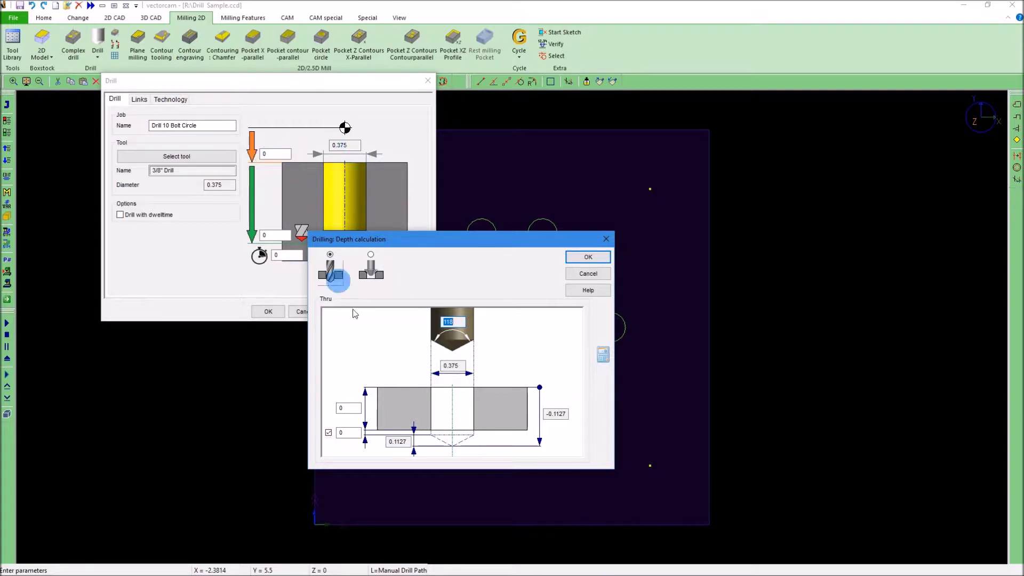
{"action": "left_click", "coordinate": [351, 405]}
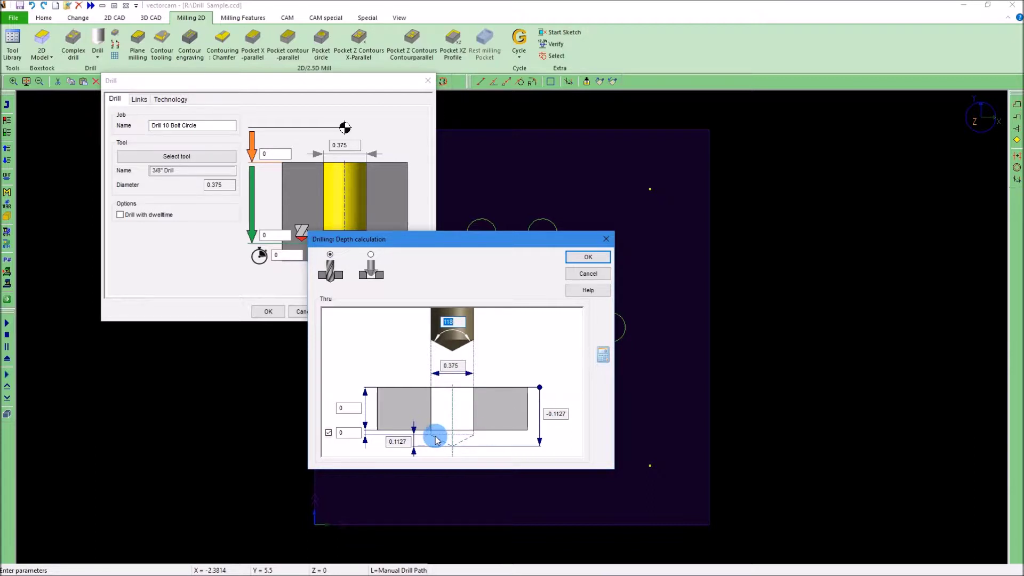
{"action": "left_click", "coordinate": [342, 433]}
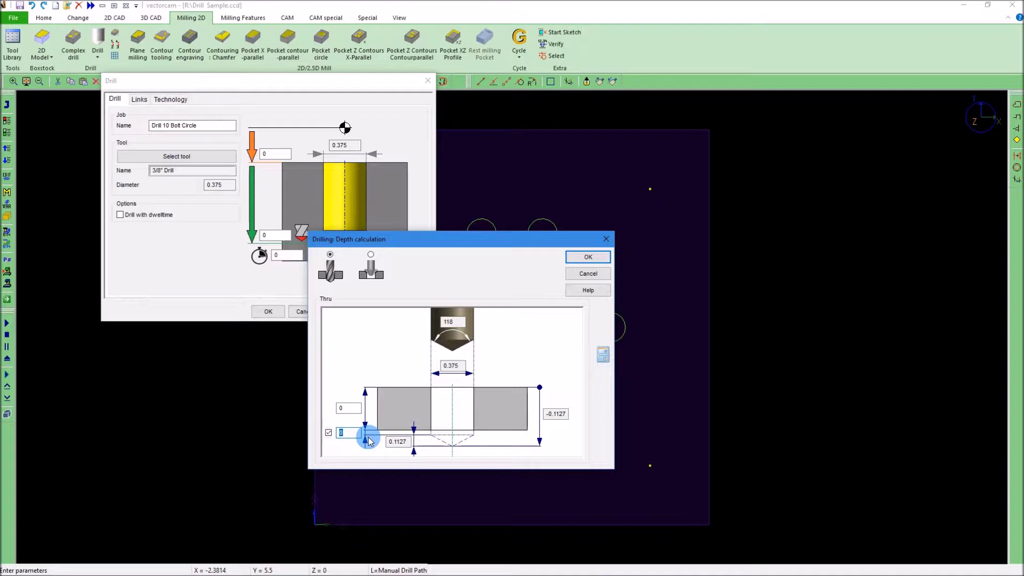
{"action": "left_click", "coordinate": [328, 433]}
{"action": "left_click", "coordinate": [328, 433]}
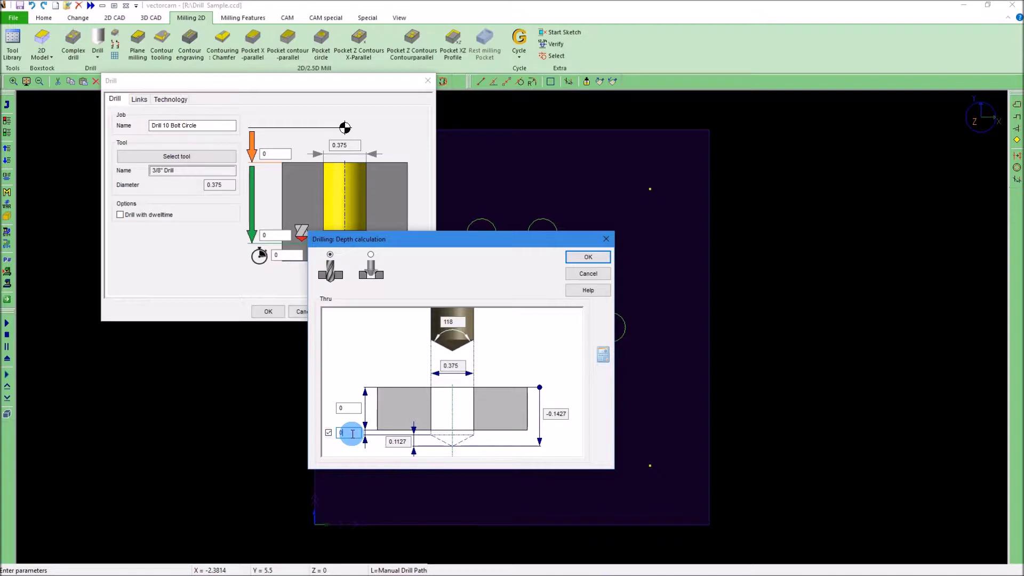
{"action": "type", "text": "0.03"}
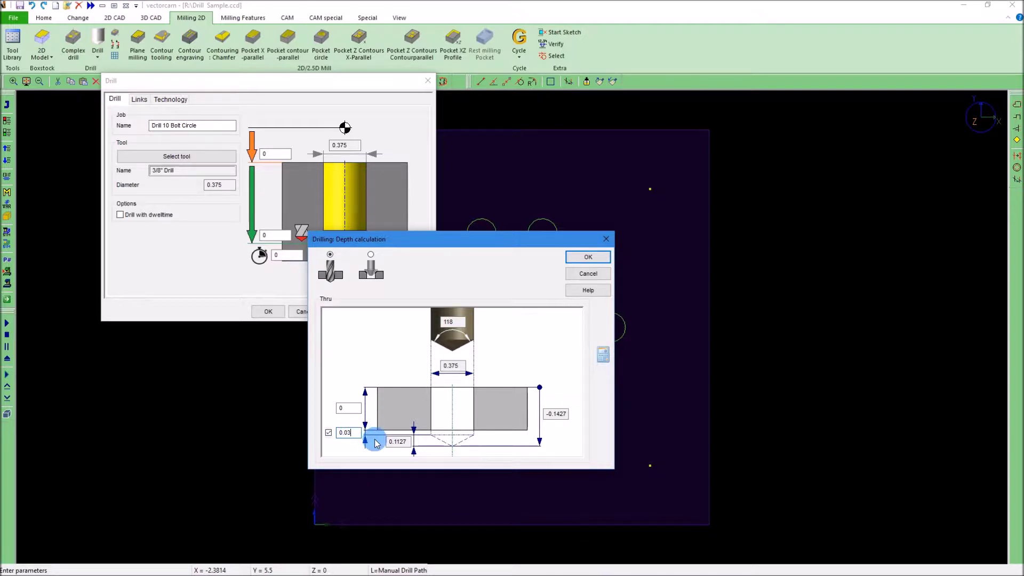
Accept the through-hole depth calculation as the drilling depth and check the job's depth and dwell time settings.
{"action": "left_click", "coordinate": [599, 262]}
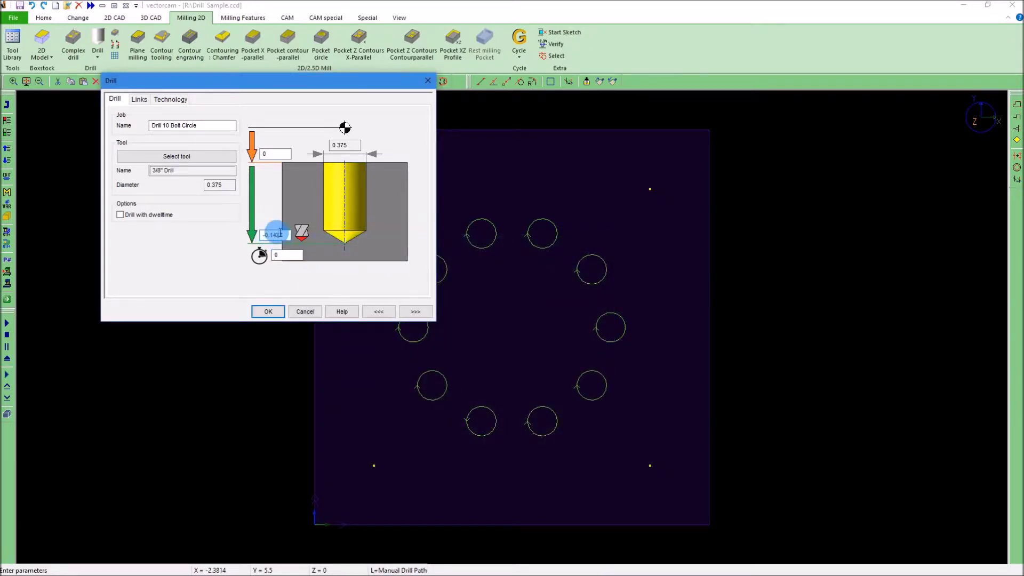
{"action": "key", "text": "Home"}
{"action": "left_click", "coordinate": [265, 234]}
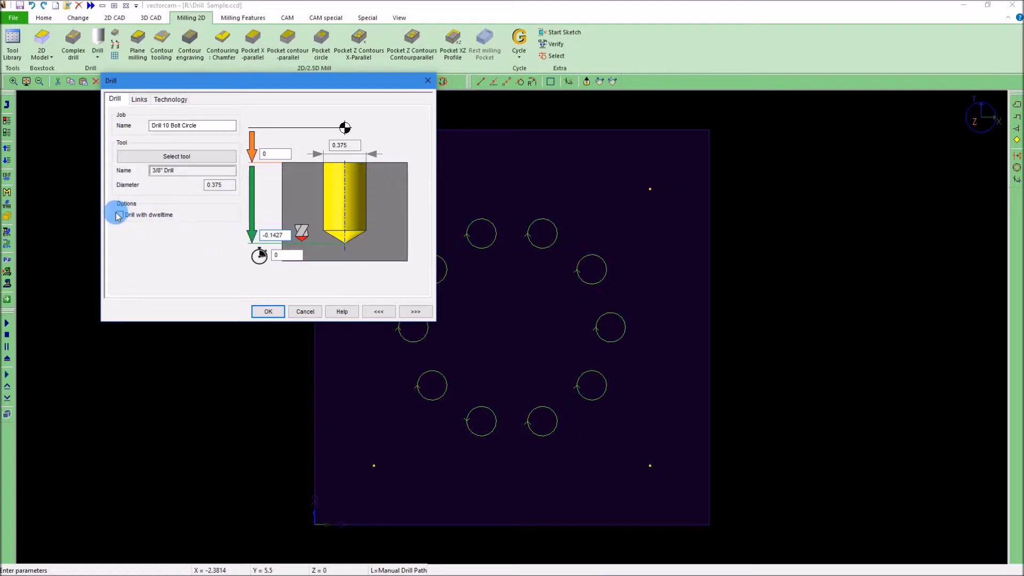
{"action": "left_click", "coordinate": [281, 255]}
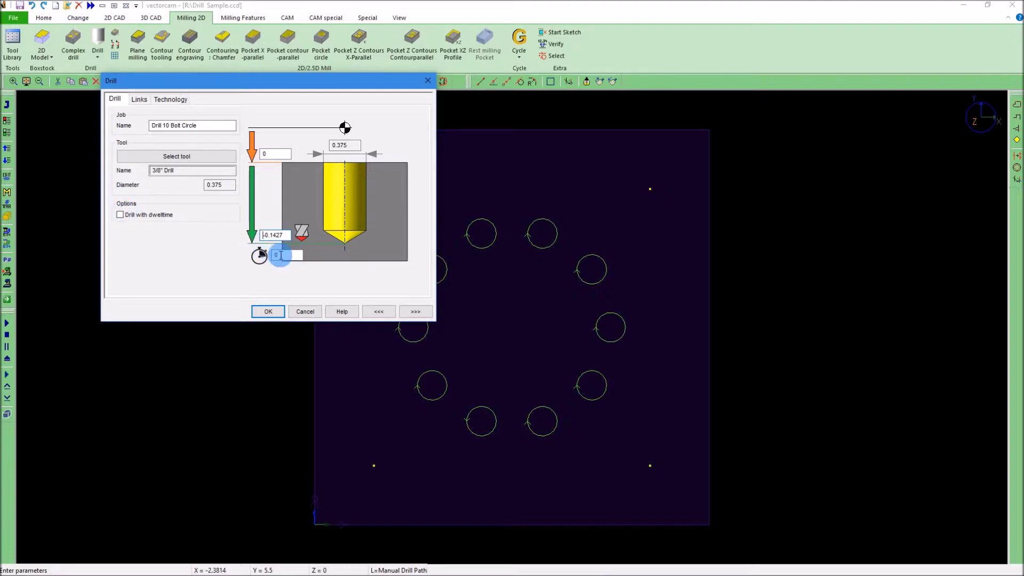
Set the drill job's link heights to 0.55 for the approach, 1 for the retract and 2 for the upper clearance.
{"action": "left_click", "coordinate": [139, 101]}
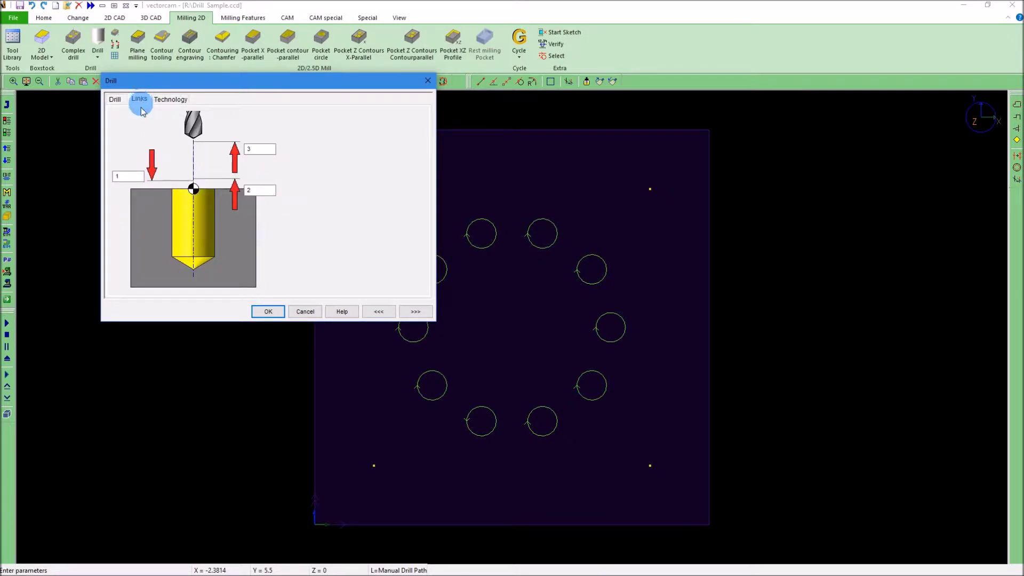
{"action": "left_click", "coordinate": [118, 178]}
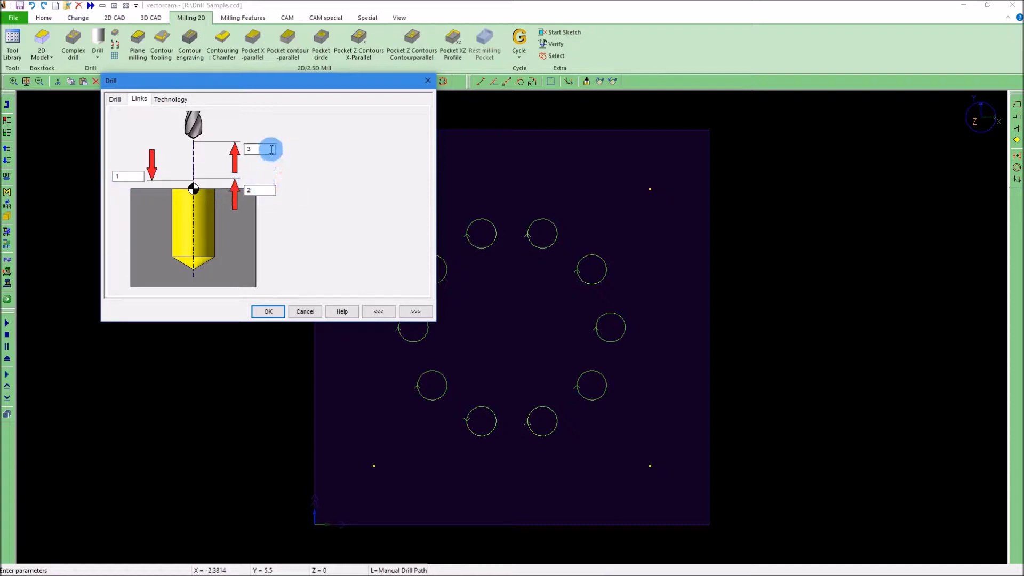
{"action": "left_click", "coordinate": [115, 99]}
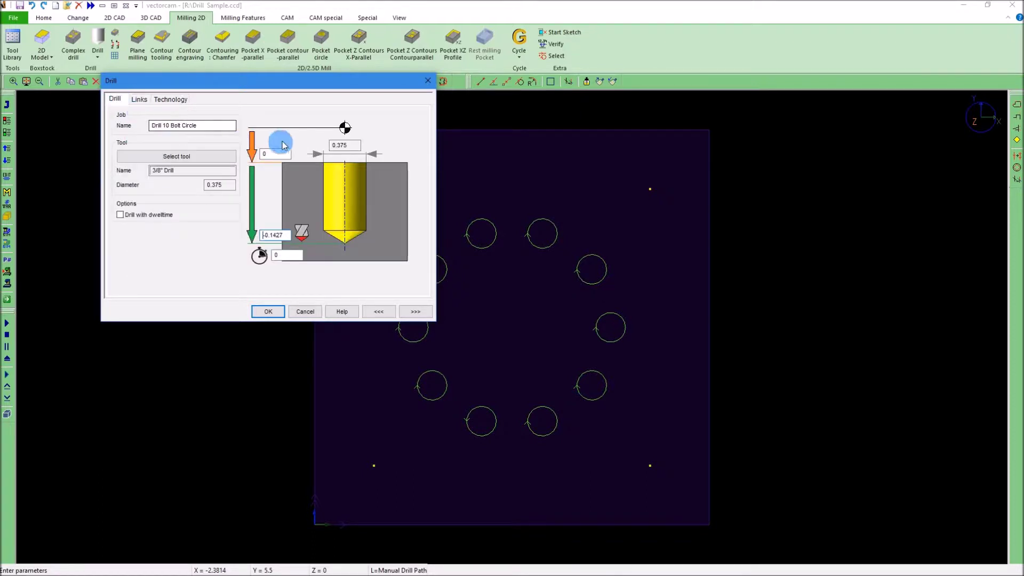
{"action": "left_click", "coordinate": [140, 100]}
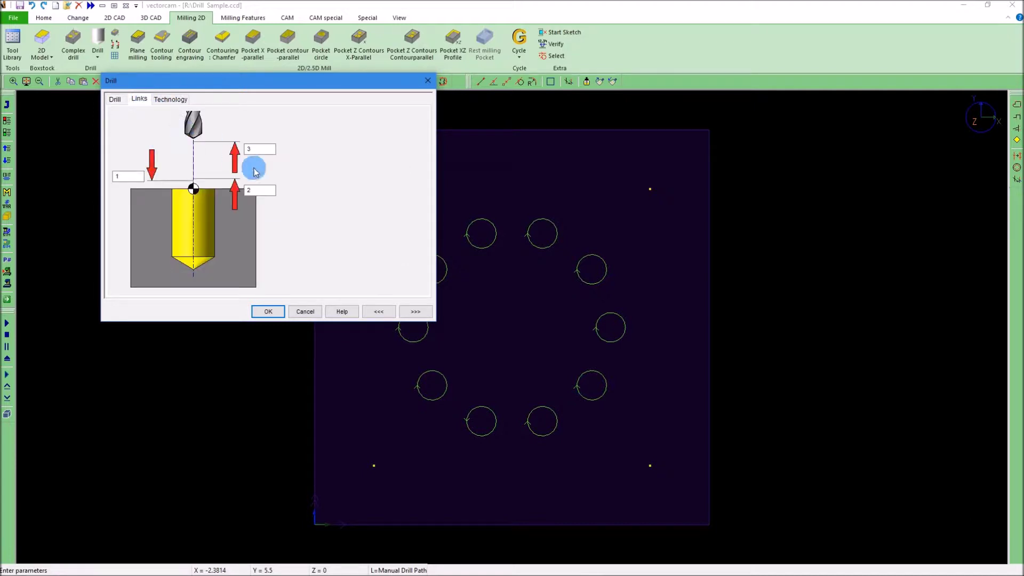
{"action": "double_click", "coordinate": [140, 177]}
{"action": "type", "text": "0.55"}
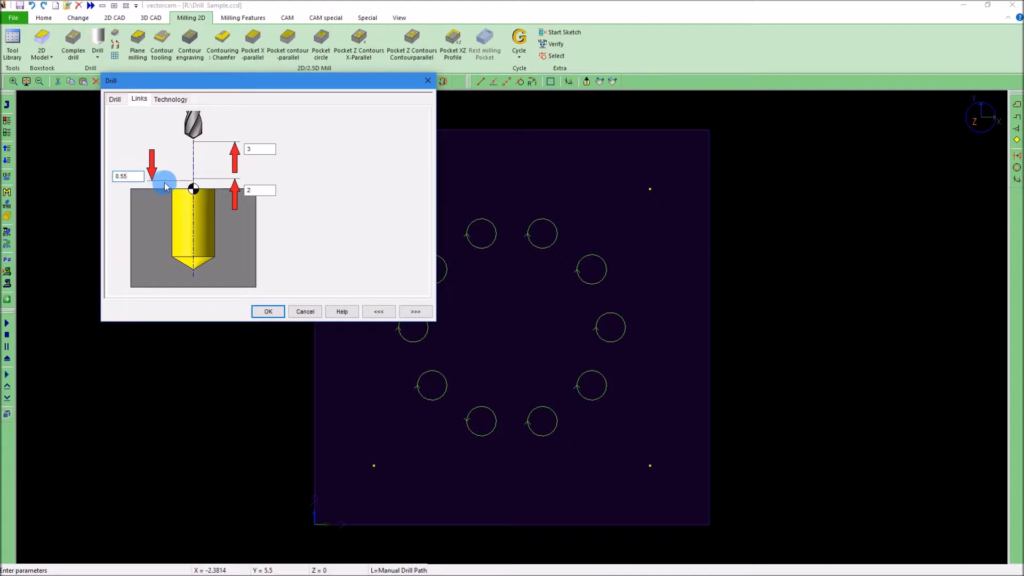
{"action": "double_click", "coordinate": [254, 189]}
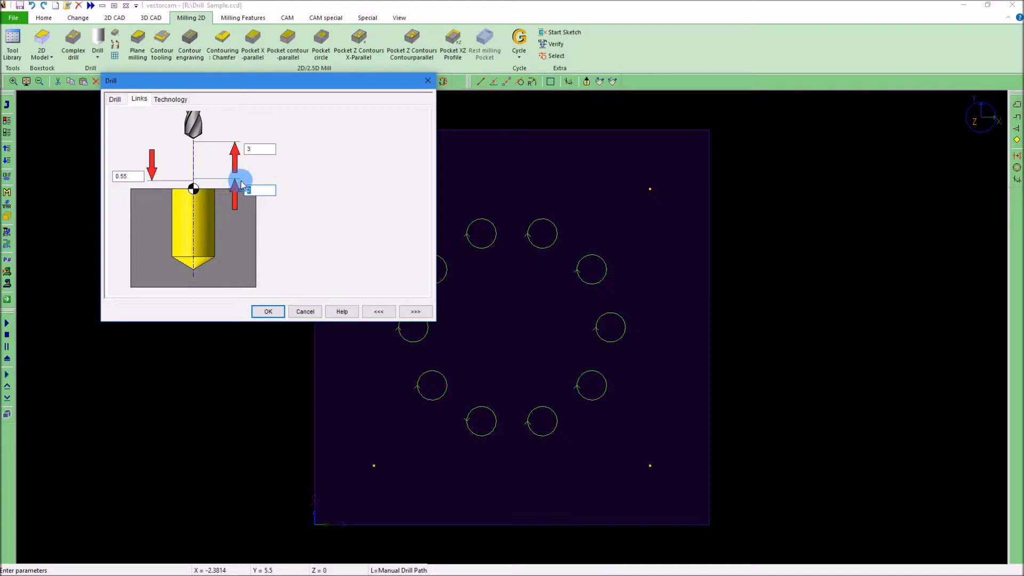
{"action": "type", "text": "1"}
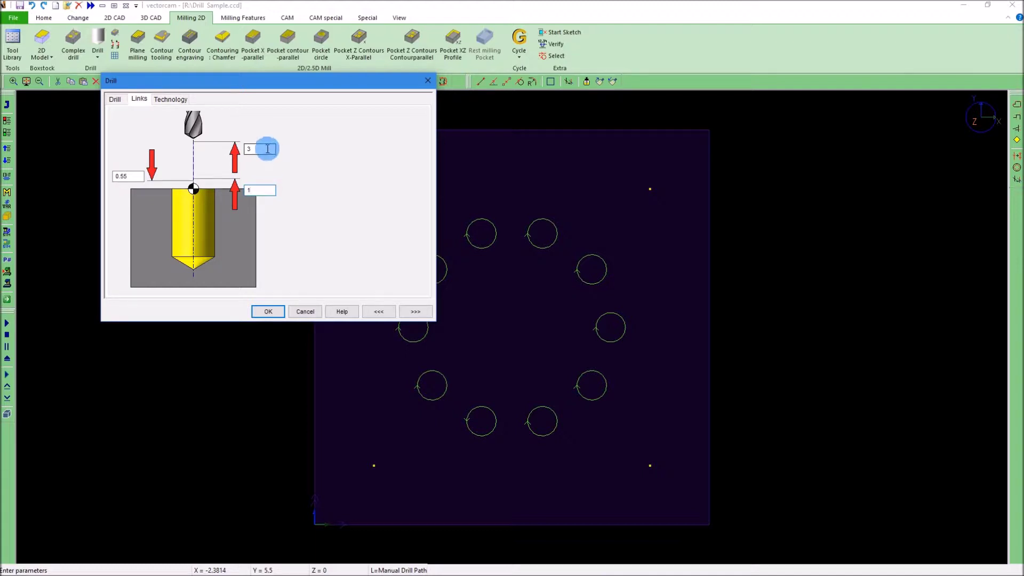
{"action": "left_click_drag", "start_coordinate": [268, 149], "coordinate": [243, 147]}
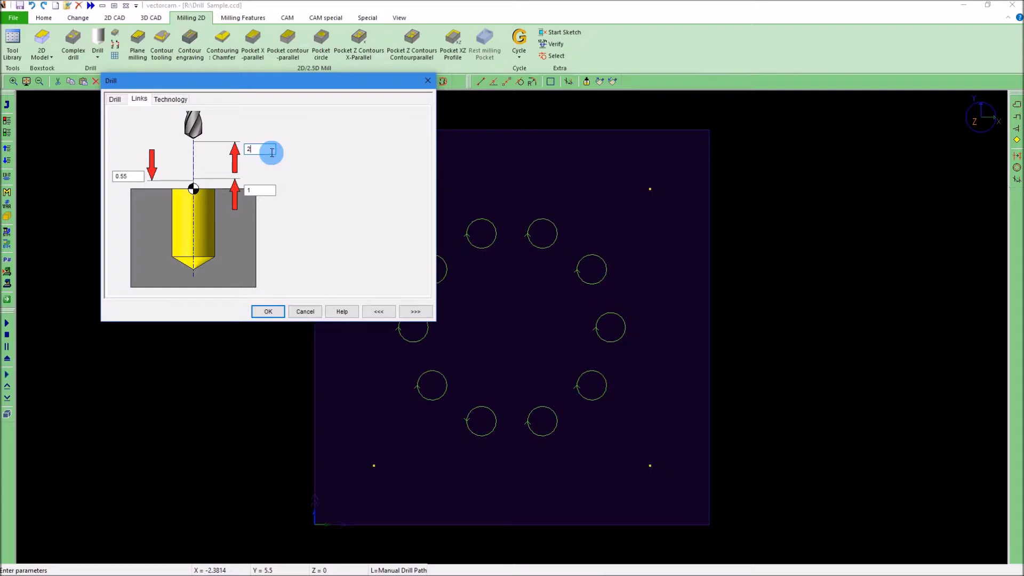
Review the drill's tool, feed and spindle settings and confirm the Drill 10 Bolt Circle operation.
{"action": "left_click", "coordinate": [171, 100]}
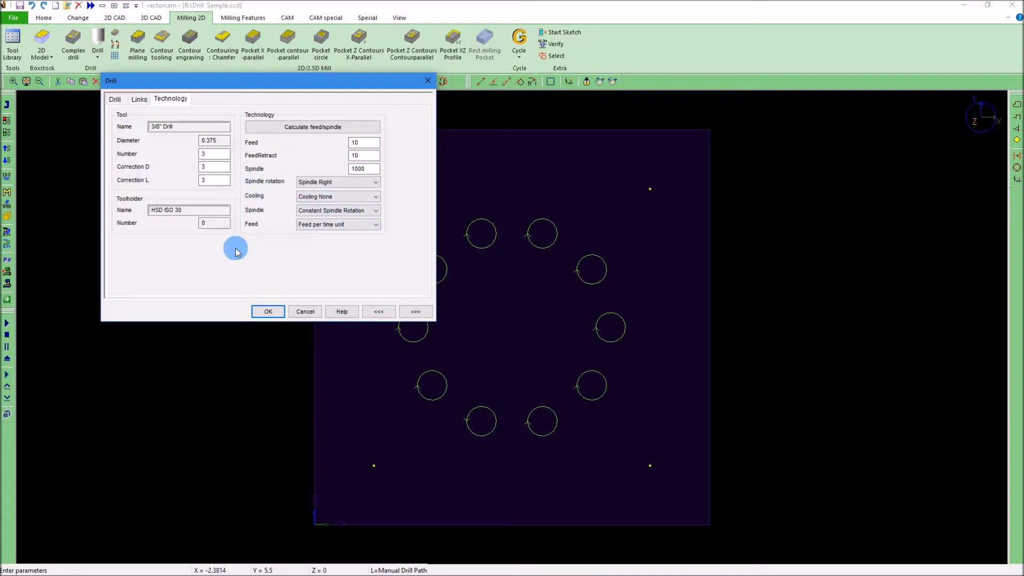
{"action": "left_click", "coordinate": [115, 101]}
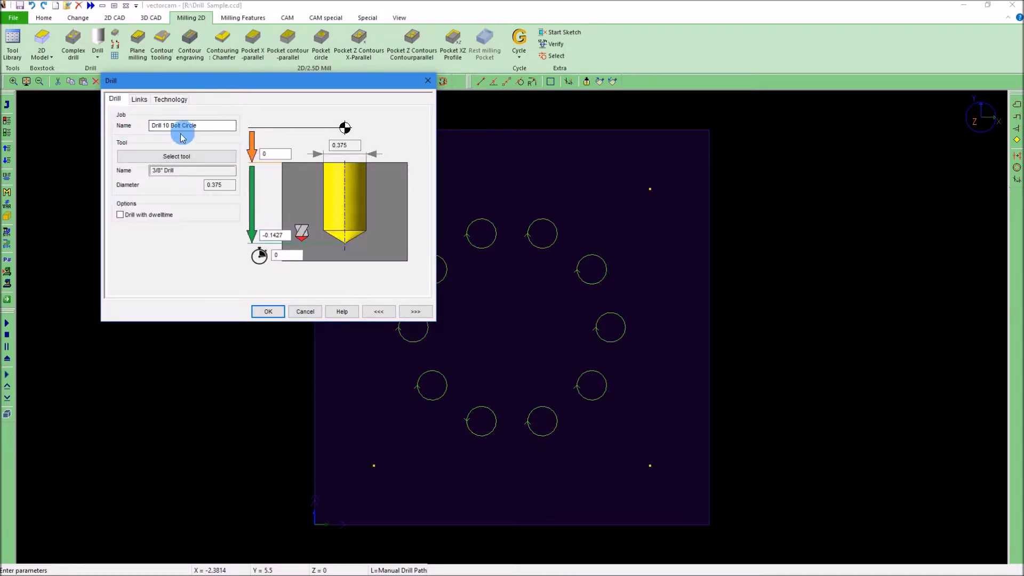
{"action": "left_click", "coordinate": [268, 311]}
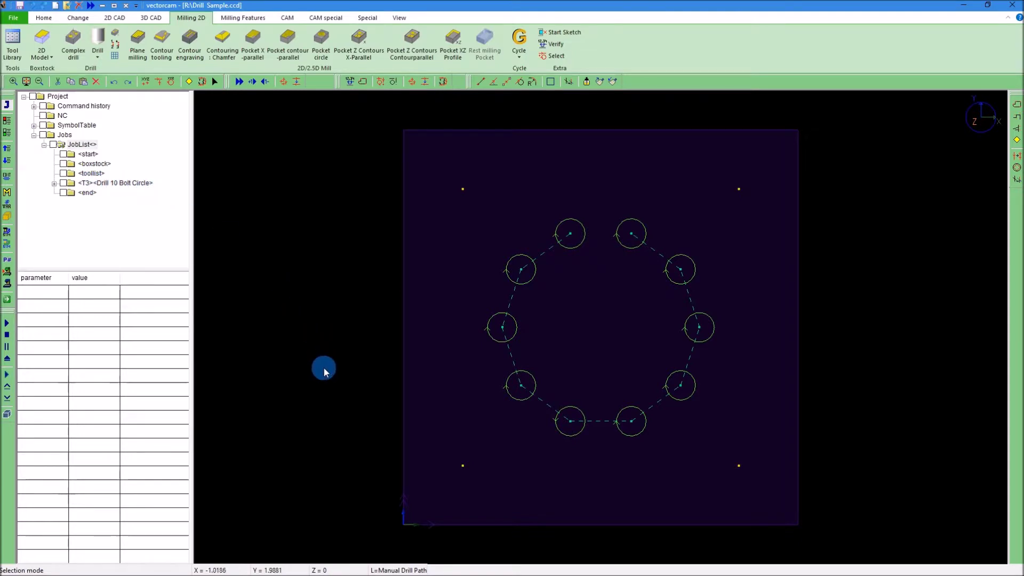
Examine the bolt circle's drilling path in 3D from the side and return to the top view.
{"action": "left_click", "coordinate": [334, 396]}
{"action": "left_click_drag", "start_coordinate": [333, 394], "coordinate": [584, 361]}
{"action": "left_click_drag", "start_coordinate": [669, 473], "coordinate": [577, 322]}
{"action": "left_click_drag", "start_coordinate": [741, 459], "coordinate": [649, 378]}
{"action": "left_click_drag", "start_coordinate": [425, 299], "coordinate": [473, 304]}
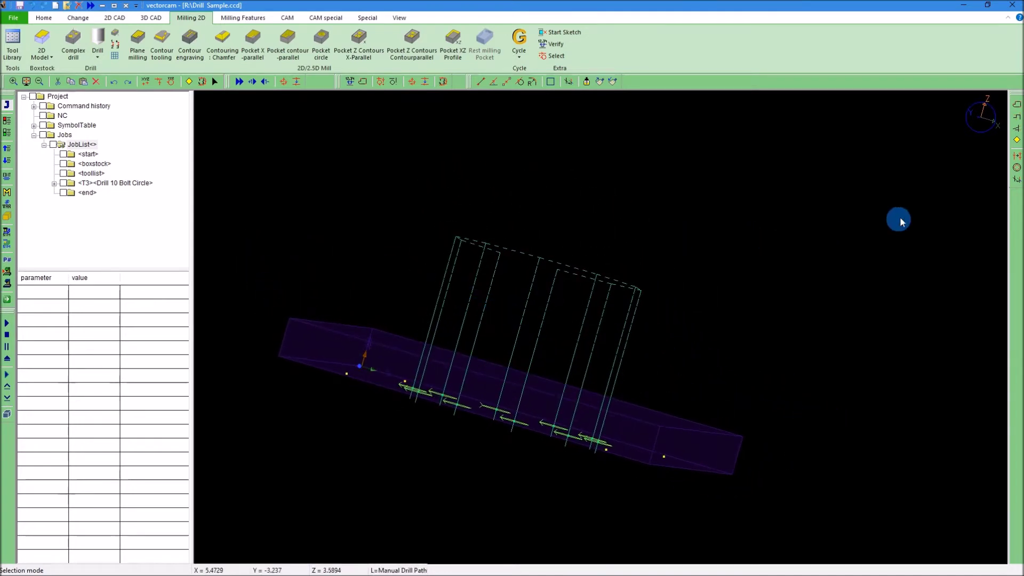
{"action": "left_click", "coordinate": [968, 124]}
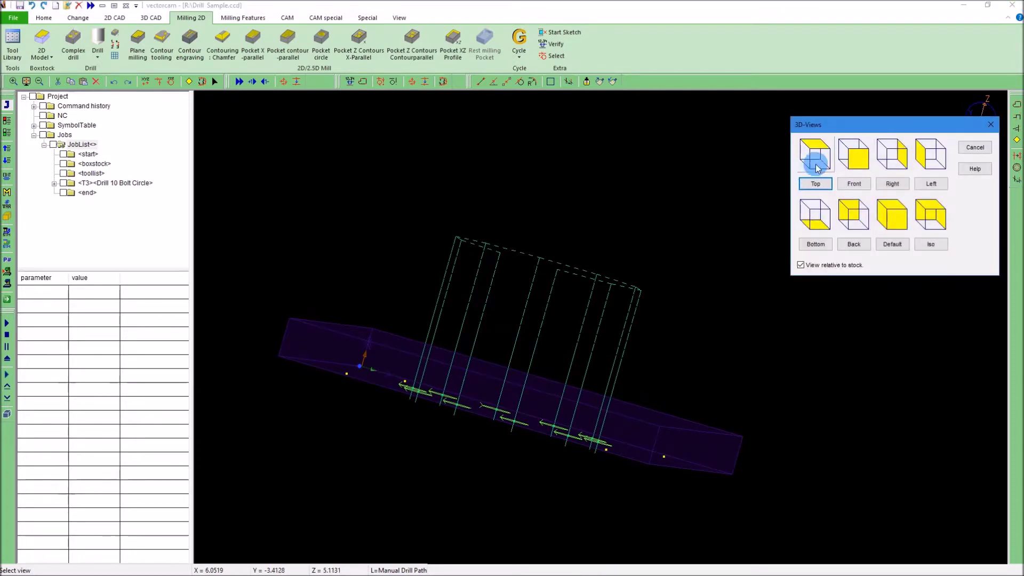
{"action": "left_click", "coordinate": [817, 160]}
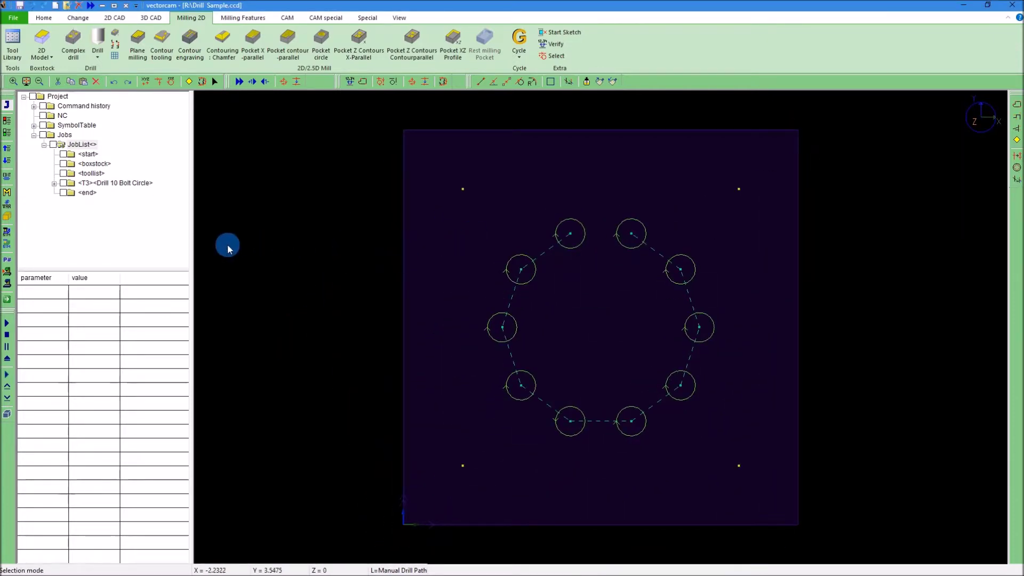
Run the machine simulation of the Drill 10 Bolt Circle job at a reduced run speed, and close it.
{"action": "left_click", "coordinate": [8, 249]}
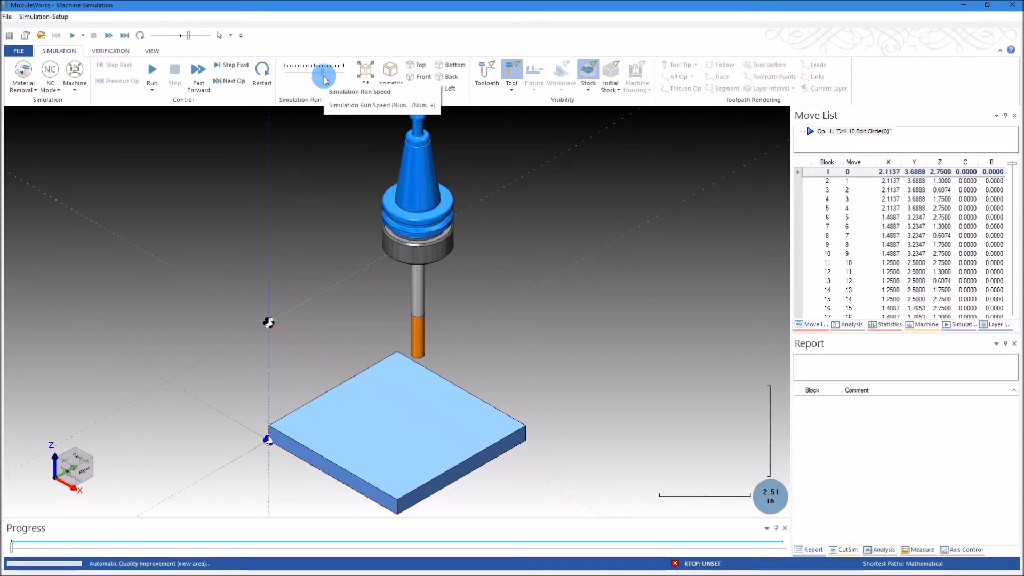
{"action": "left_click", "coordinate": [324, 75]}
{"action": "left_click_drag", "start_coordinate": [323, 75], "coordinate": [314, 73]}
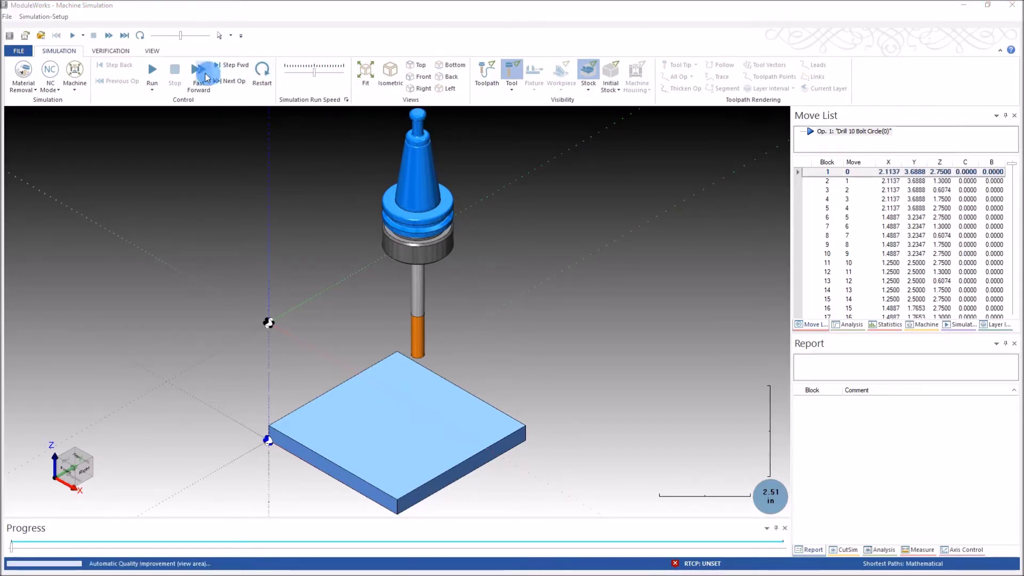
{"action": "left_click", "coordinate": [153, 74]}
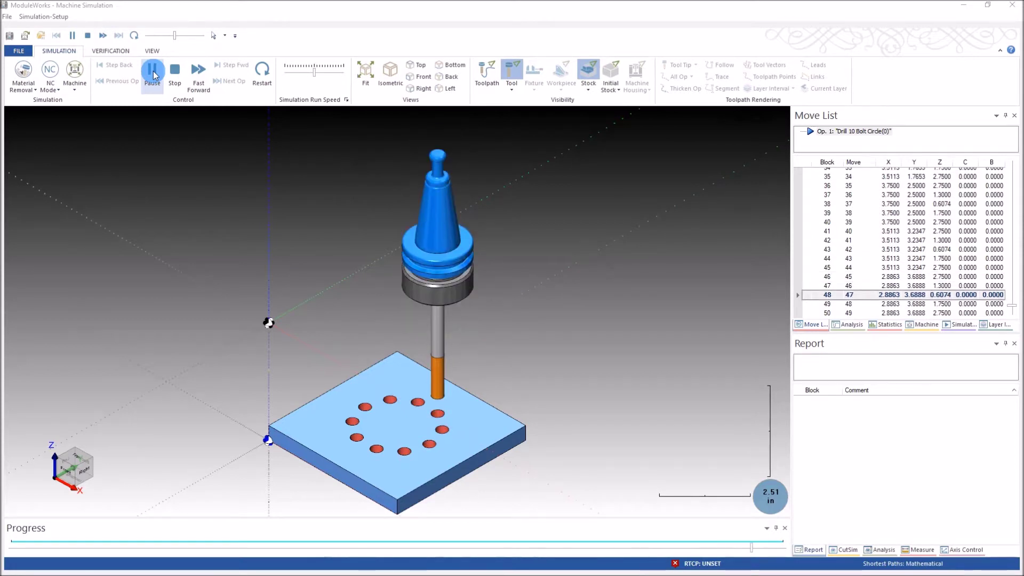
{"action": "left_click", "coordinate": [1015, 9]}
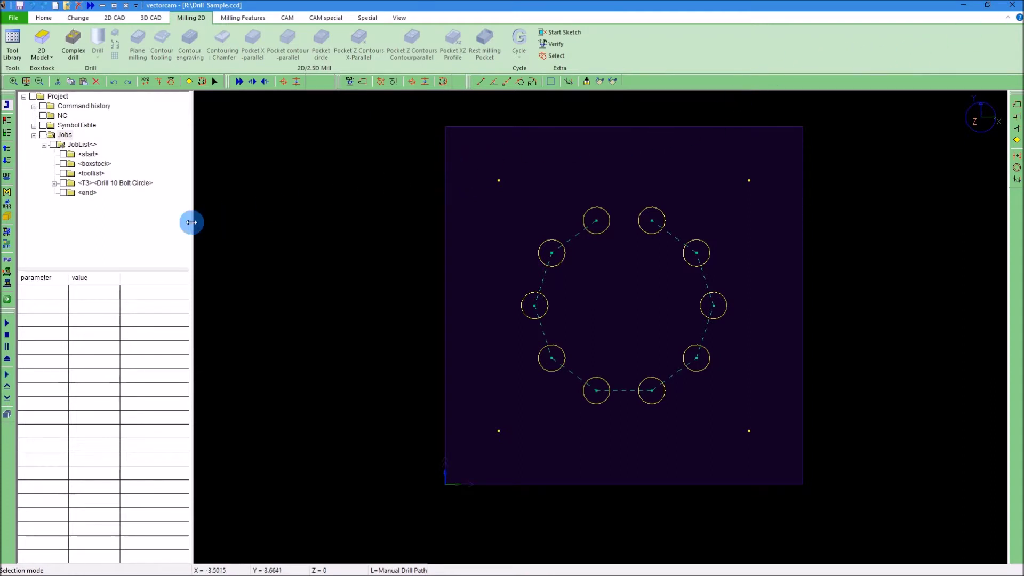
Generate the NC code of the jobs with the "production automation jobs" machine setup.
{"action": "left_click", "coordinate": [75, 254]}
{"action": "left_click", "coordinate": [7, 272]}
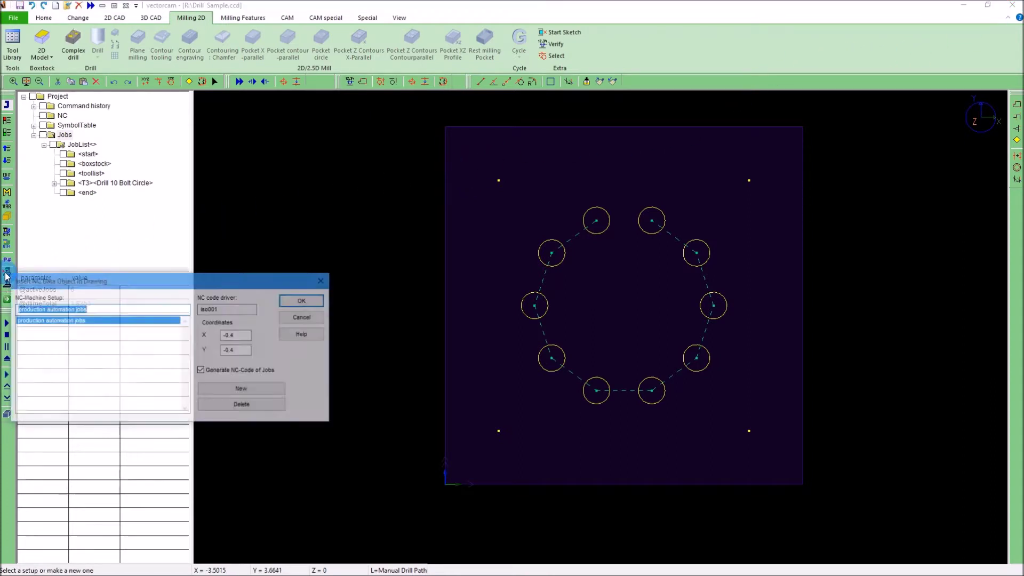
{"action": "left_click", "coordinate": [287, 299]}
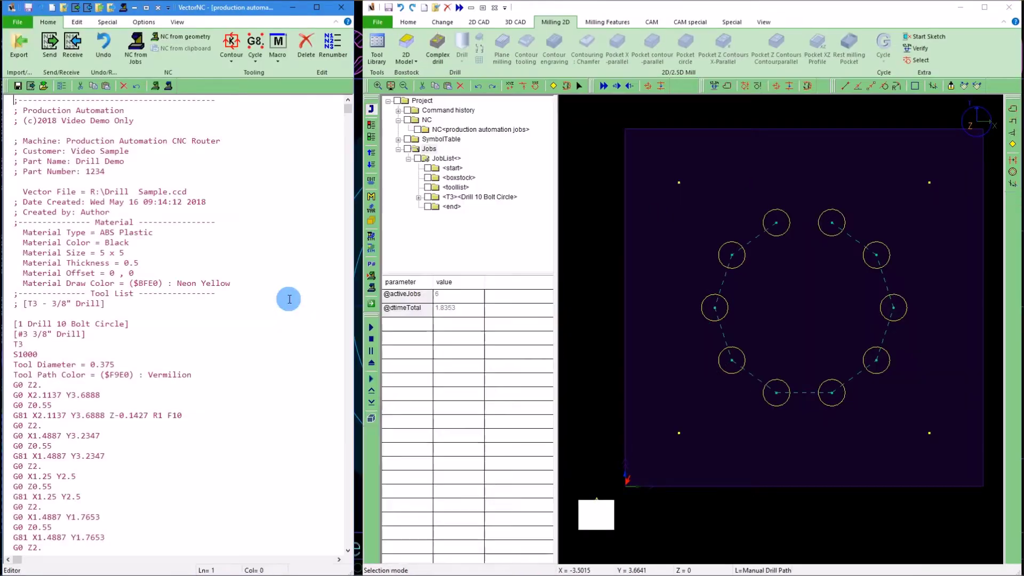
Reopen the Drill 10 Bolt Circle parameters and compare the link heights and drilling depth with the generated NC code.
{"action": "right_click", "coordinate": [464, 197]}
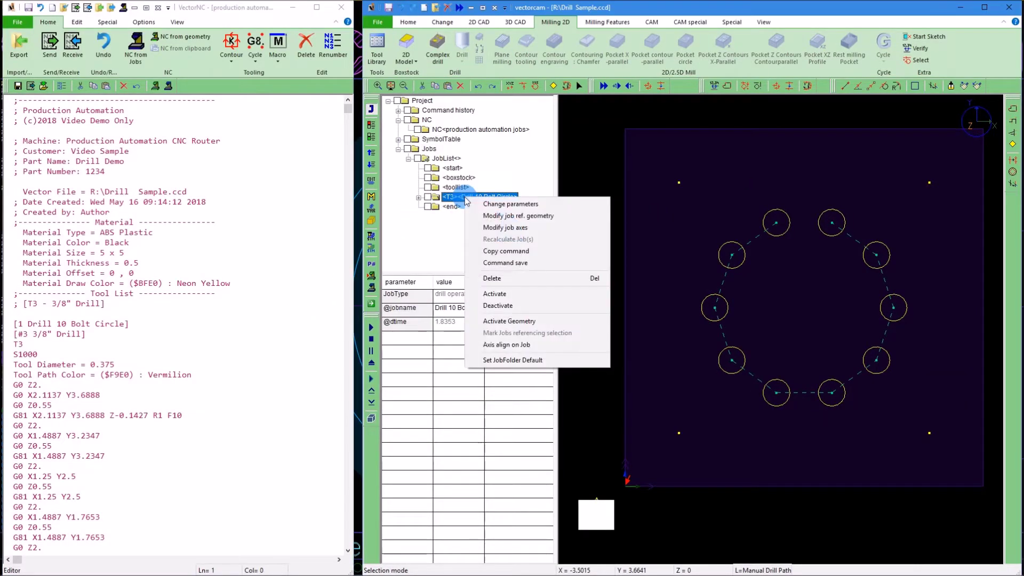
{"action": "left_click", "coordinate": [483, 205]}
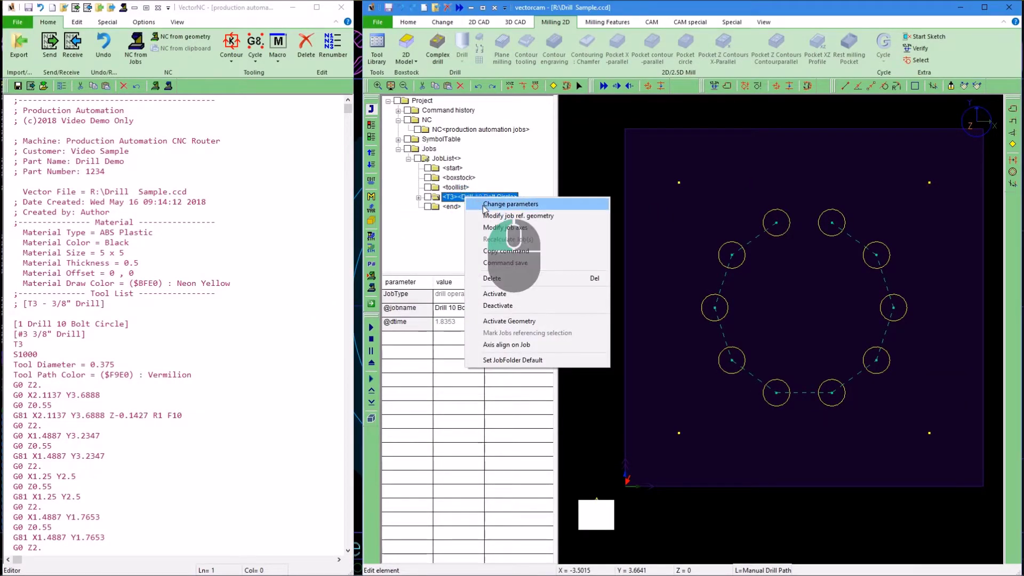
{"action": "left_click", "coordinate": [525, 232]}
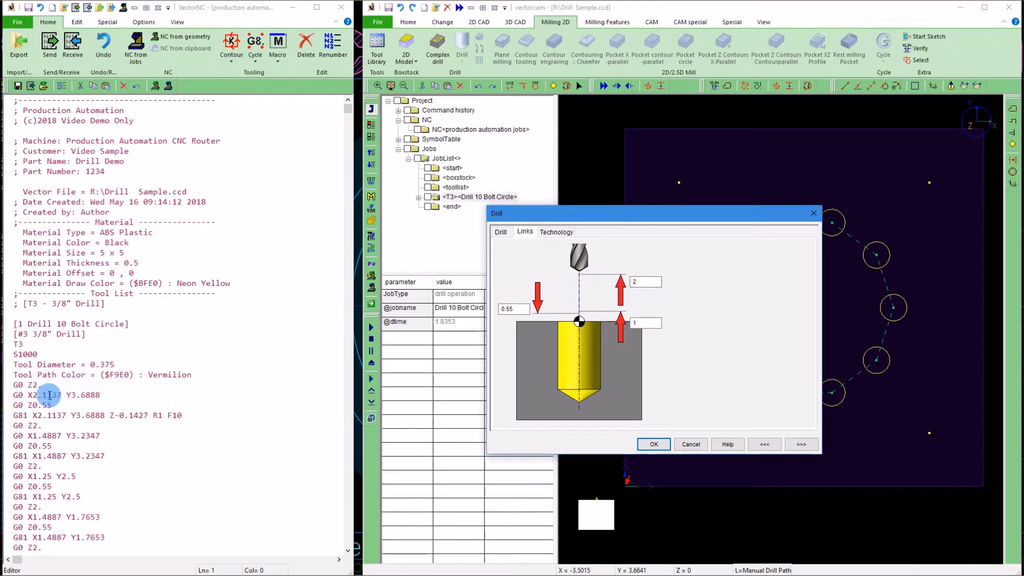
{"action": "left_click_drag", "start_coordinate": [81, 394], "coordinate": [96, 396]}
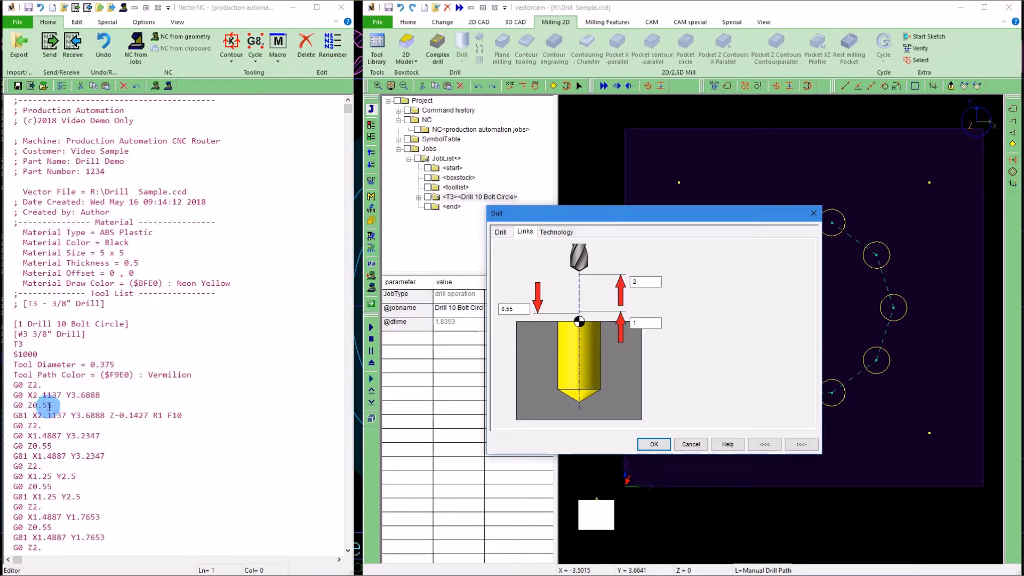
{"action": "left_click_drag", "start_coordinate": [42, 406], "coordinate": [55, 407]}
{"action": "left_click_drag", "start_coordinate": [502, 309], "coordinate": [516, 310]}
{"action": "left_click", "coordinate": [515, 310]}
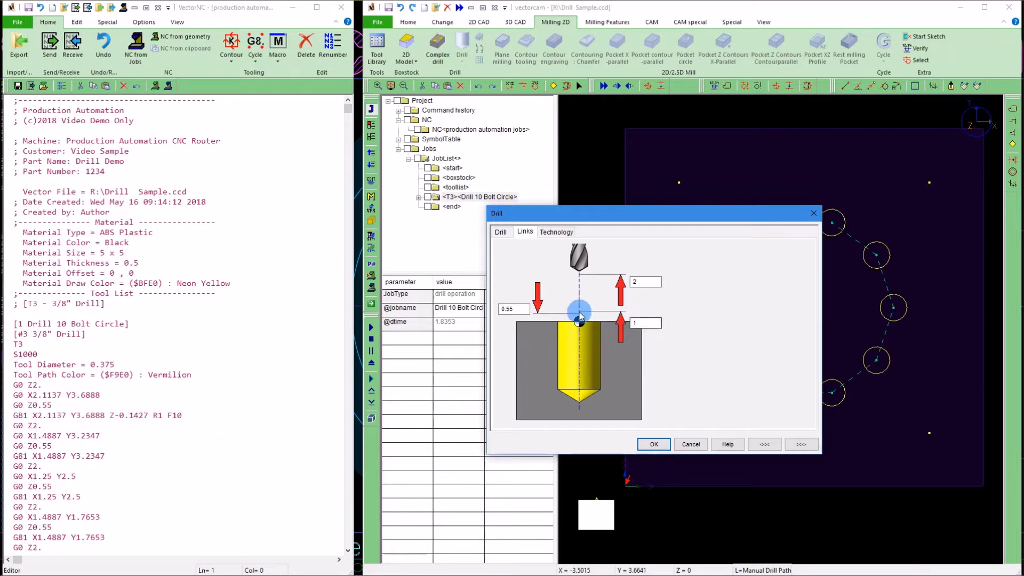
{"action": "left_click", "coordinate": [501, 233]}
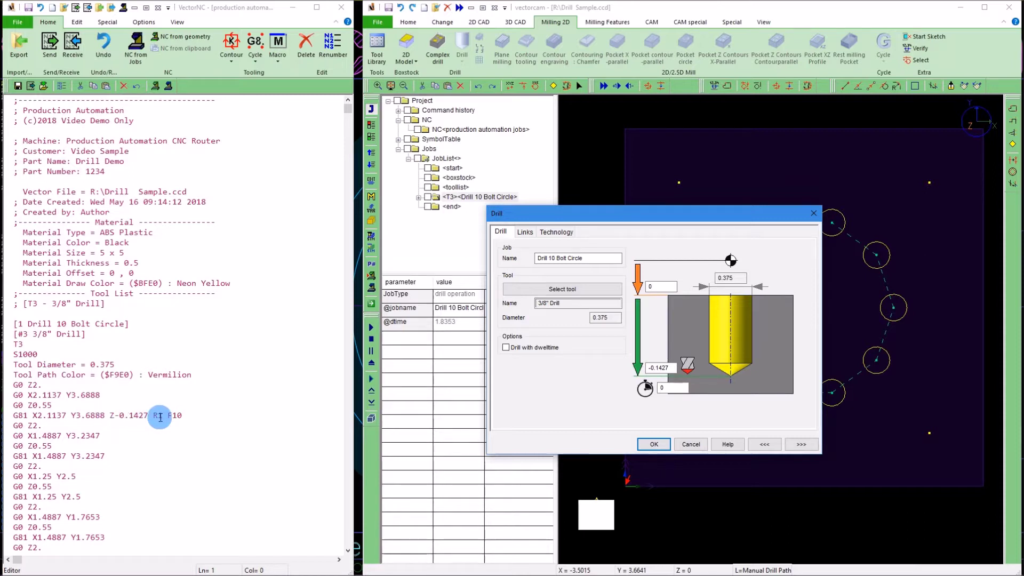
Set the job's approach, retract and upper clearance heights all to 1.5, and accept the changed drilling parameters.
{"action": "left_click", "coordinate": [526, 232]}
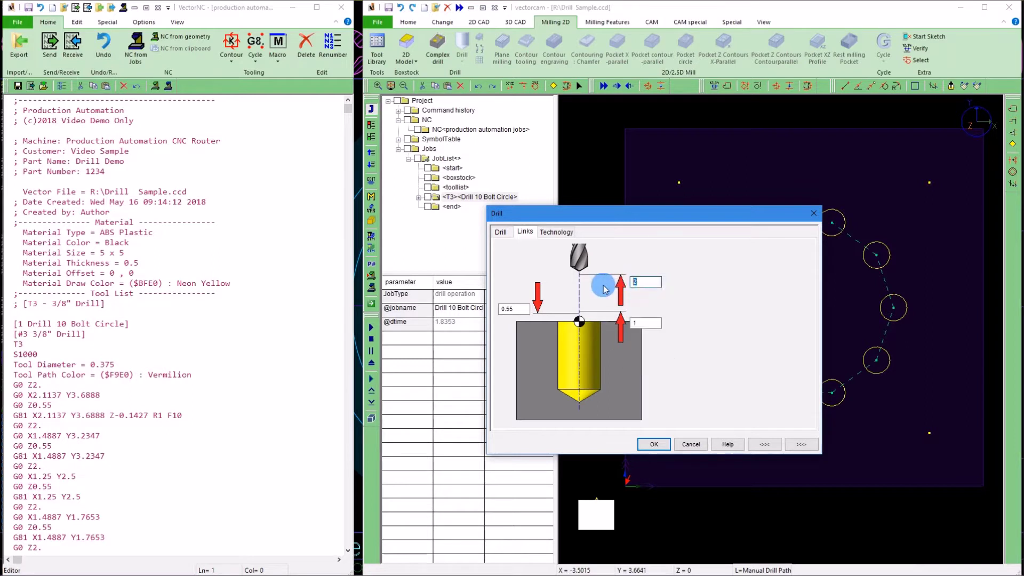
{"action": "type", "text": "1.5"}
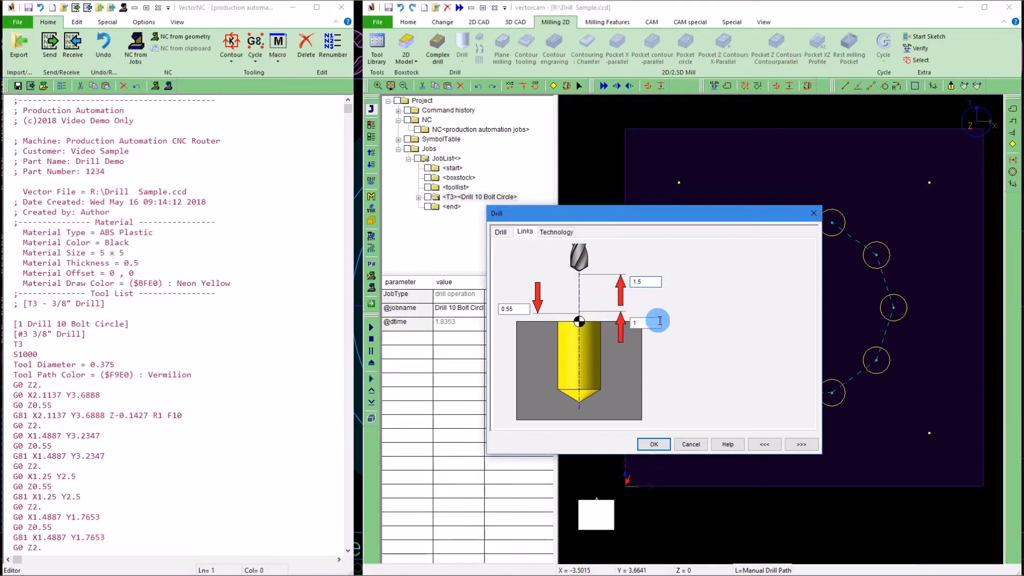
{"action": "left_click", "coordinate": [659, 324]}
{"action": "type", "text": "1"}
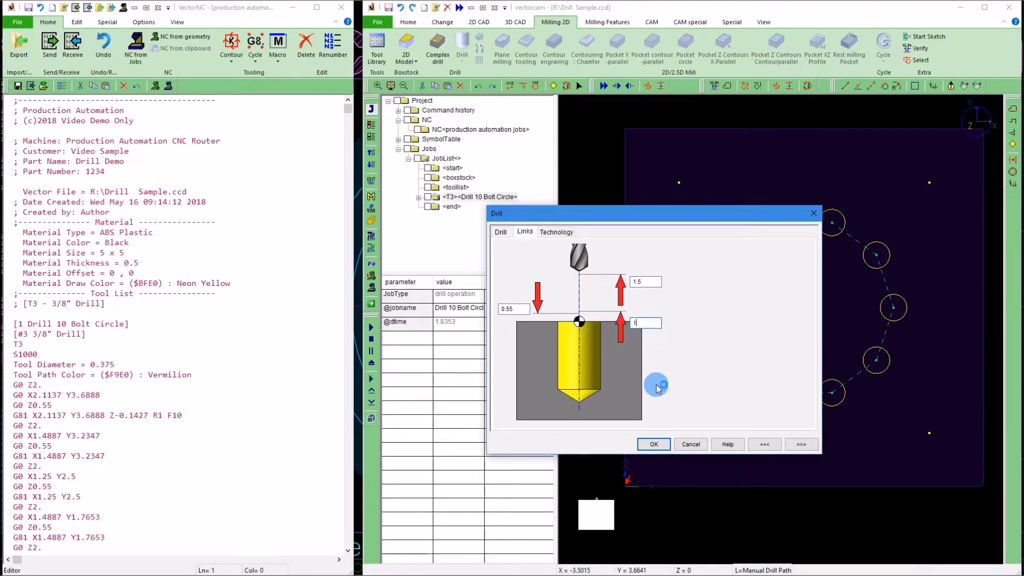
{"action": "double_click", "coordinate": [509, 309]}
{"action": "type", "text": "1.5"}
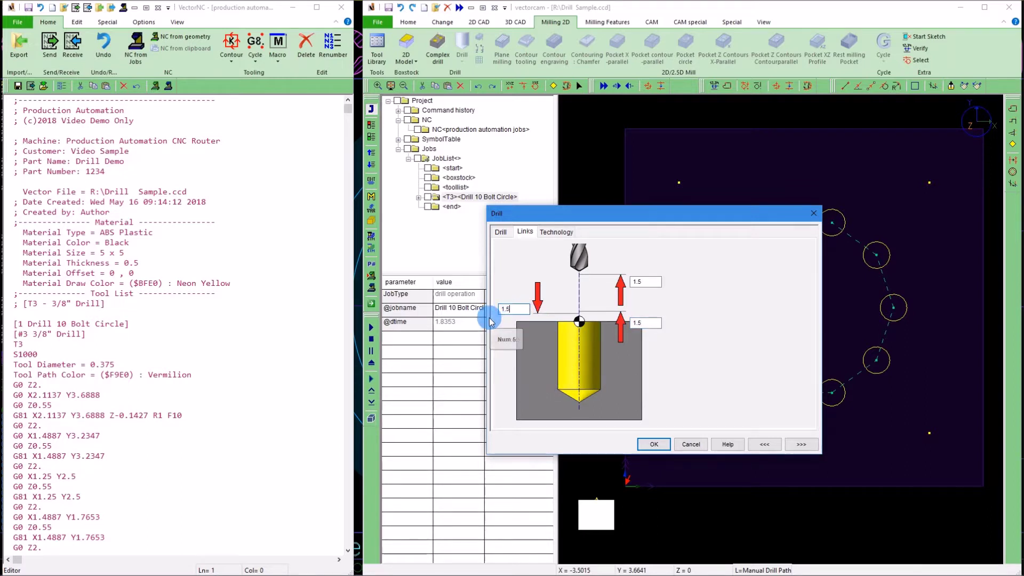
{"action": "left_click", "coordinate": [654, 444]}
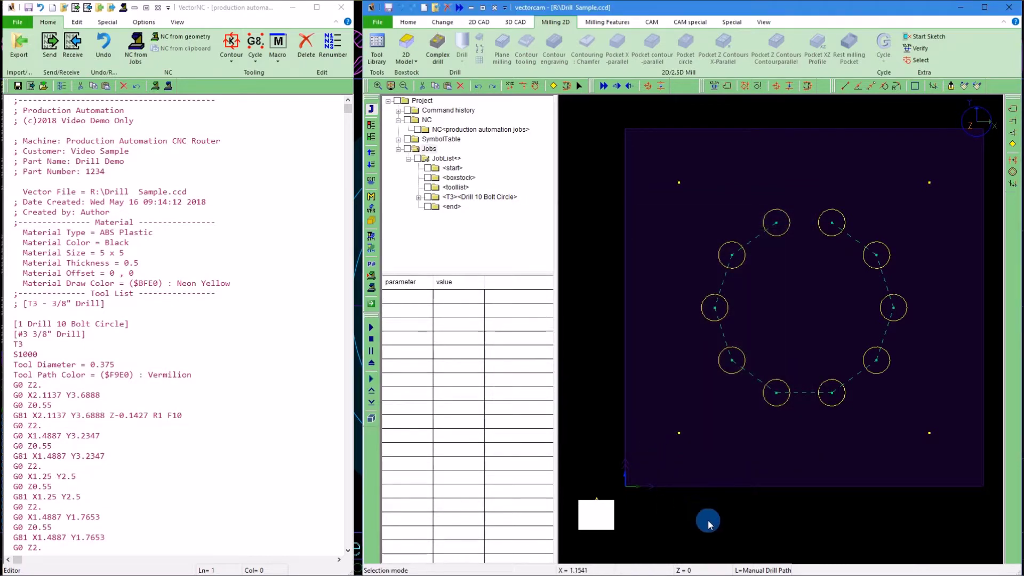
{"action": "middle_click_drag", "start_coordinate": [708, 521], "coordinate": [788, 359]}
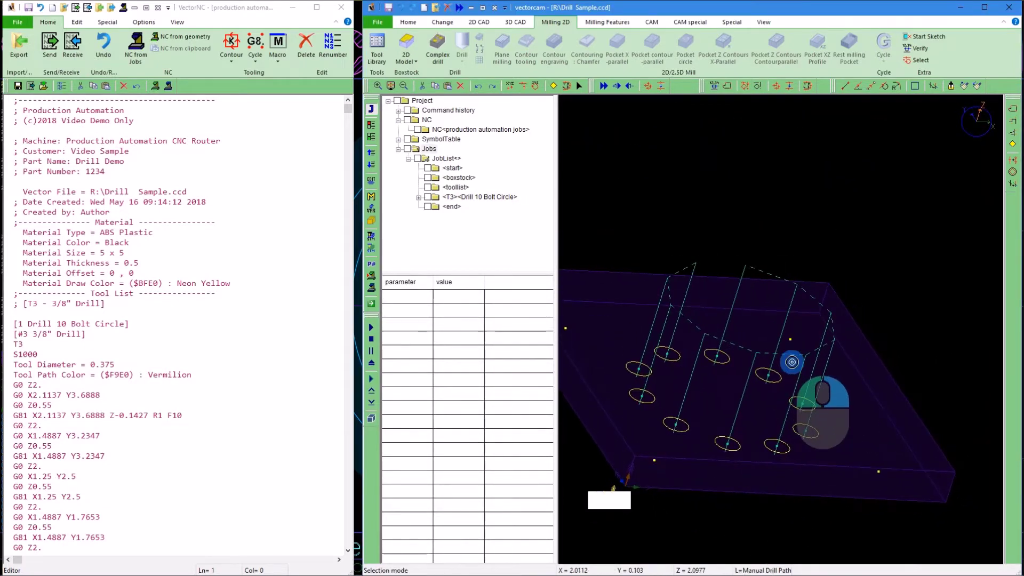
Clear the NC program, regenerate it from the jobs with the changed link heights, and close the NC editor.
{"action": "left_click", "coordinate": [981, 120]}
{"action": "left_click", "coordinate": [838, 149]}
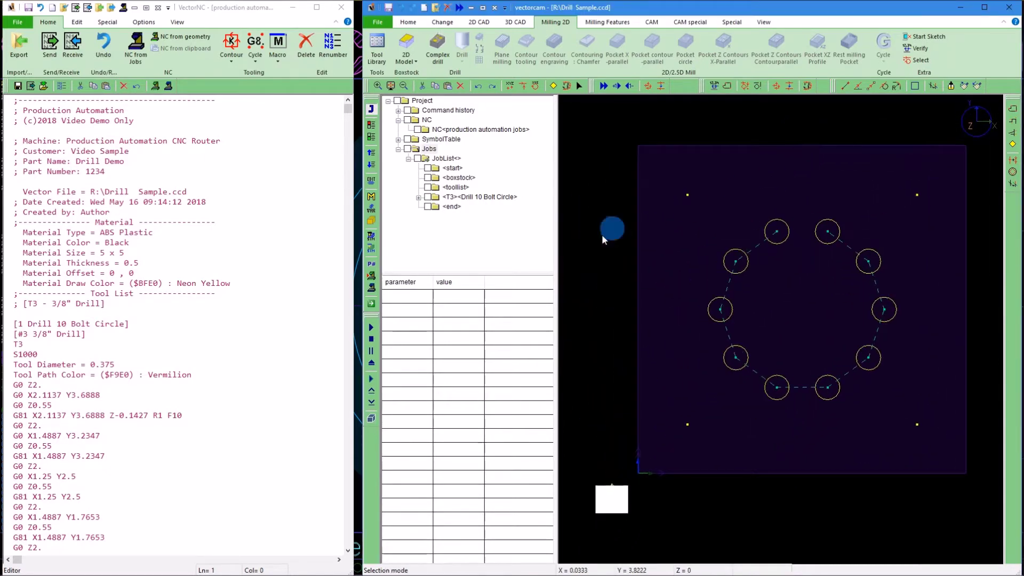
{"action": "left_click", "coordinate": [281, 235]}
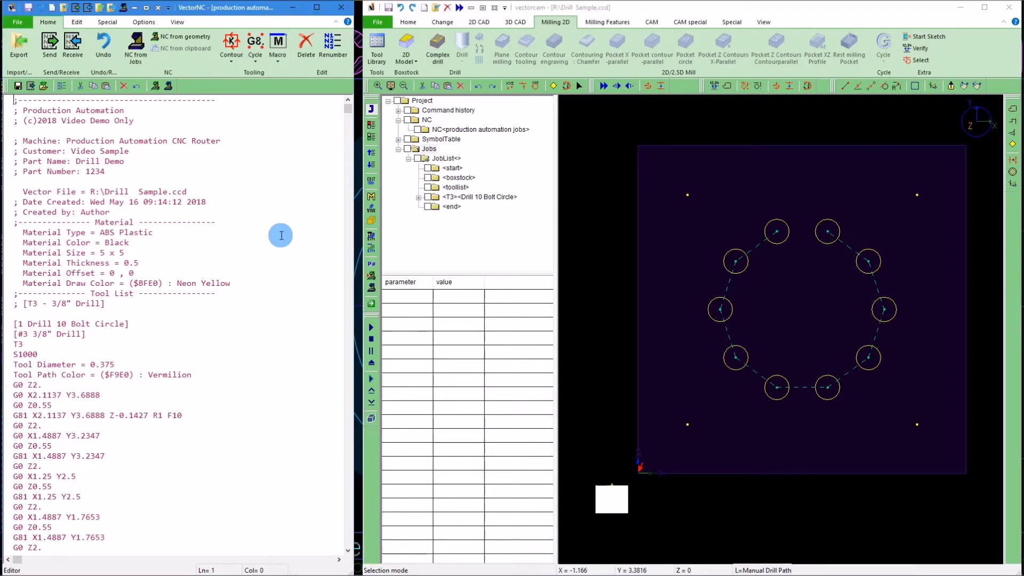
{"action": "key", "text": "ctrl+a"}
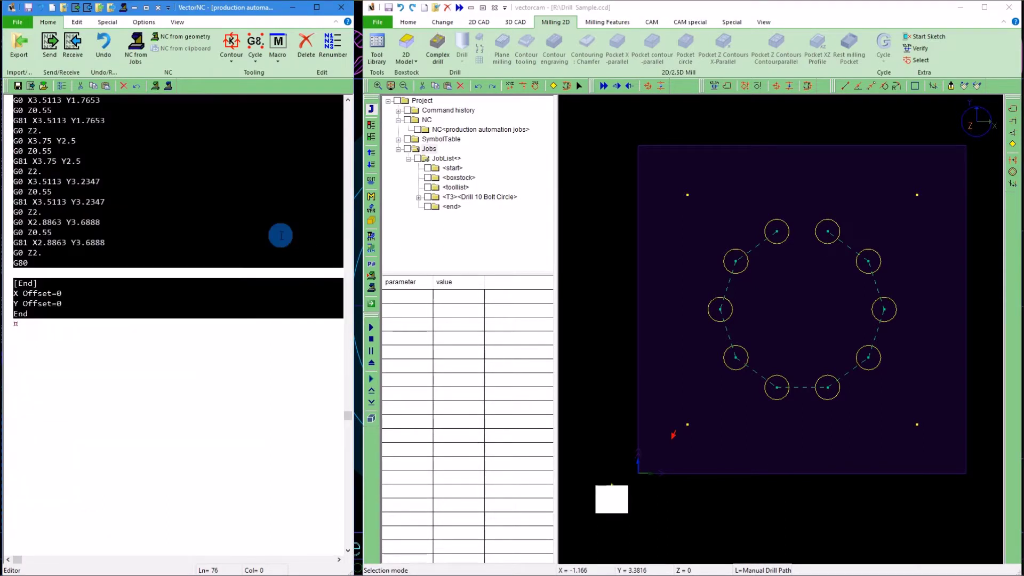
{"action": "key", "text": "Delete"}
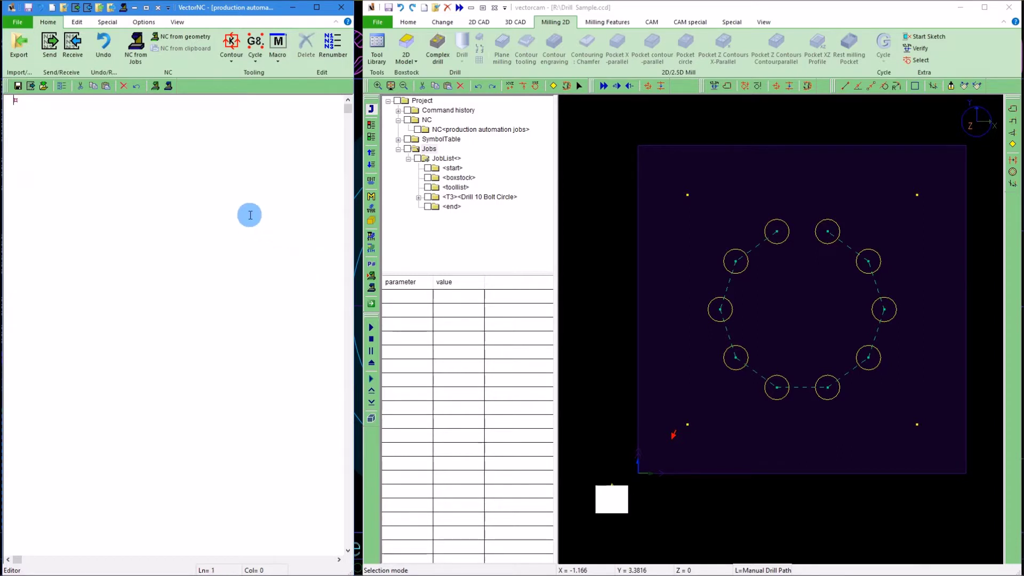
{"action": "left_click", "coordinate": [138, 51]}
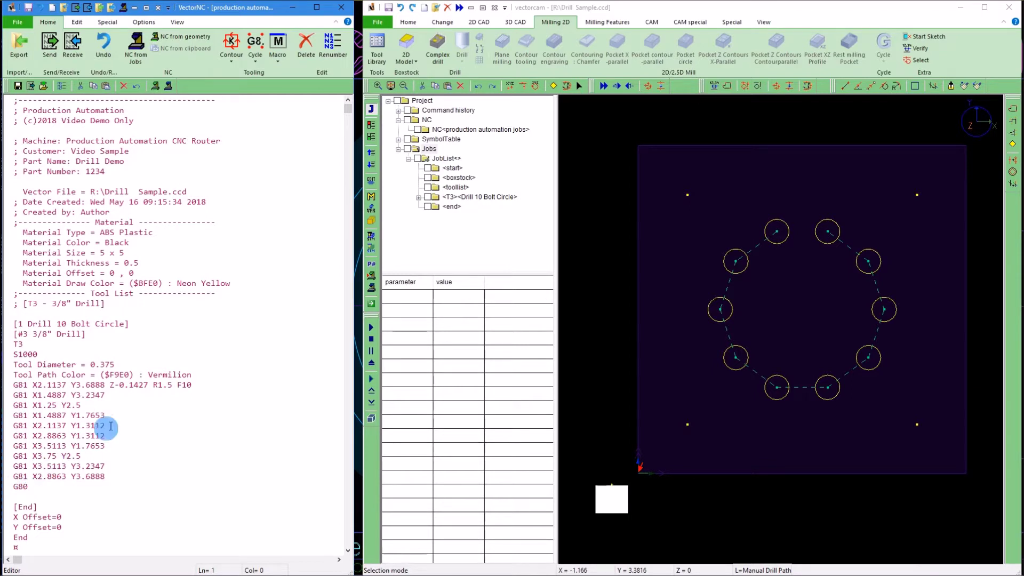
{"action": "left_click", "coordinate": [341, 9]}
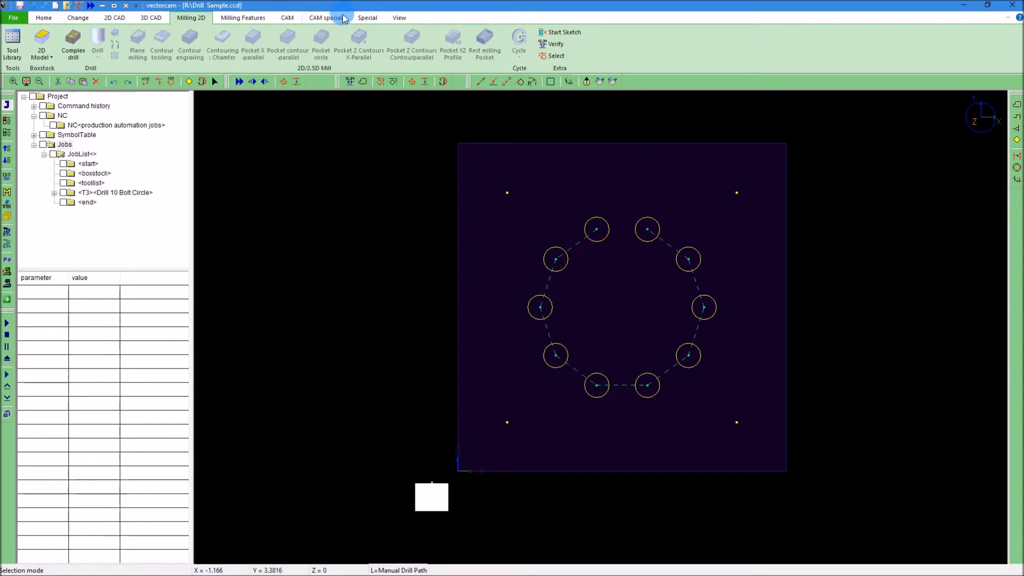
Create a Peckdrill job on the four corner points with the #7 Drill and a 0.125 peck increment.
{"action": "left_click", "coordinate": [744, 200]}
{"action": "left_click", "coordinate": [530, 192]}
{"action": "left_click", "coordinate": [506, 193]}
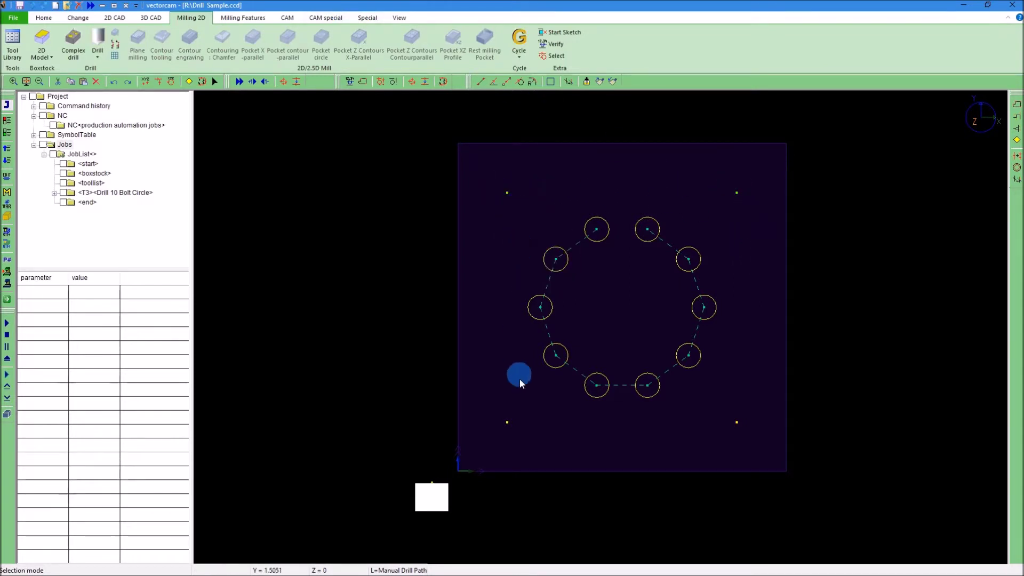
{"action": "left_click", "coordinate": [508, 422]}
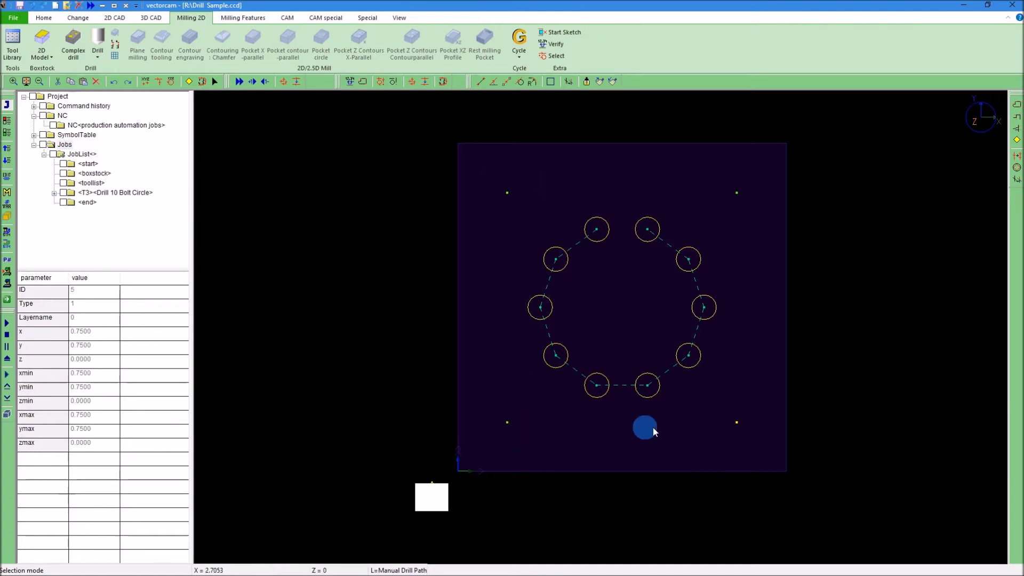
{"action": "left_click", "coordinate": [736, 424]}
{"action": "left_click", "coordinate": [334, 241]}
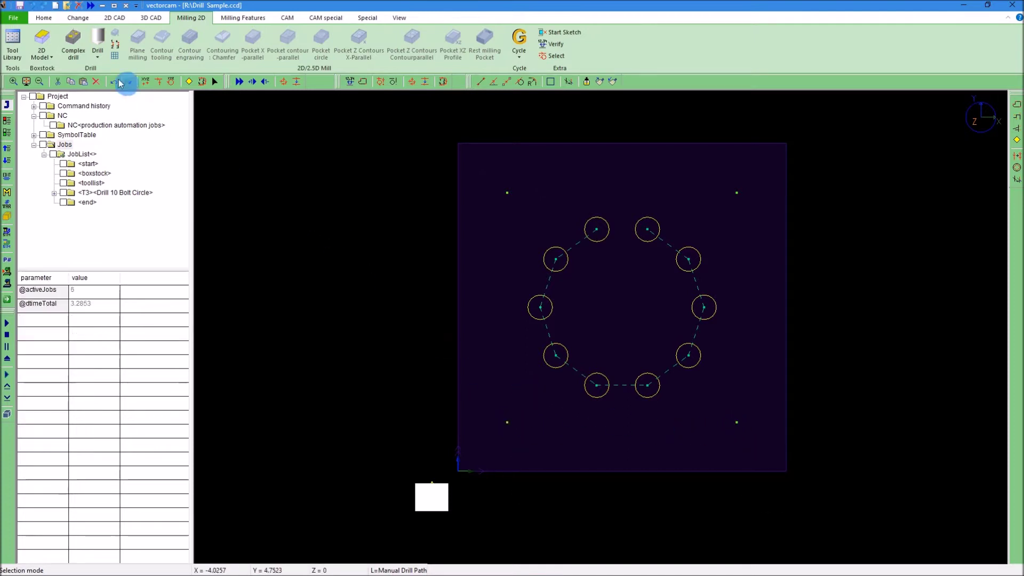
{"action": "left_click", "coordinate": [98, 58]}
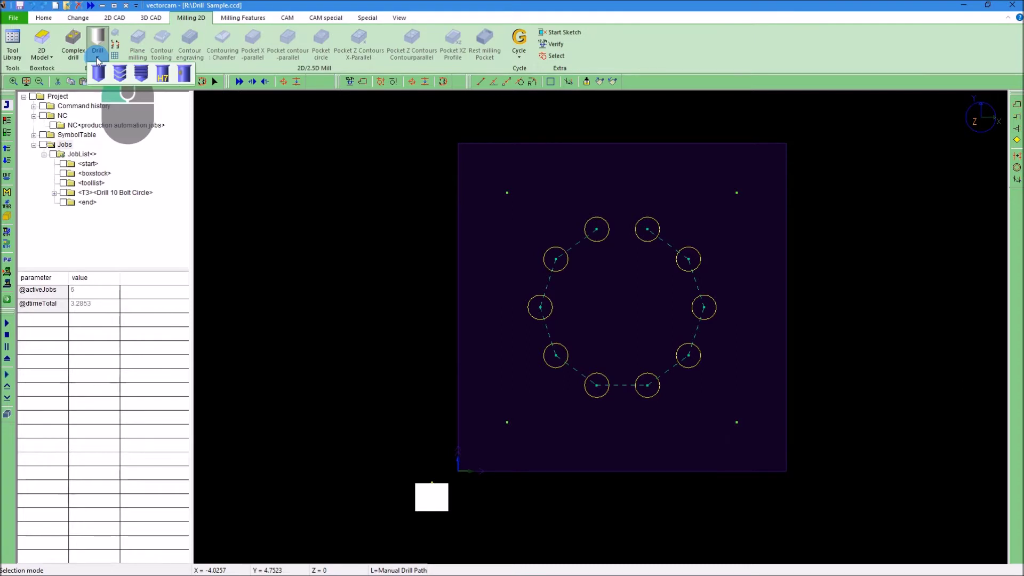
{"action": "left_click", "coordinate": [119, 78]}
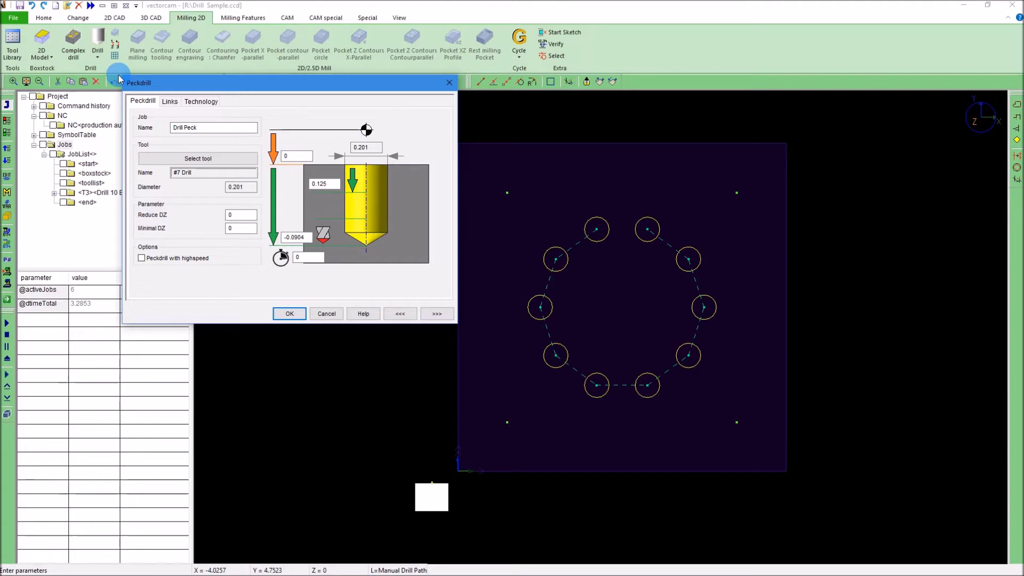
{"action": "left_click", "coordinate": [333, 183]}
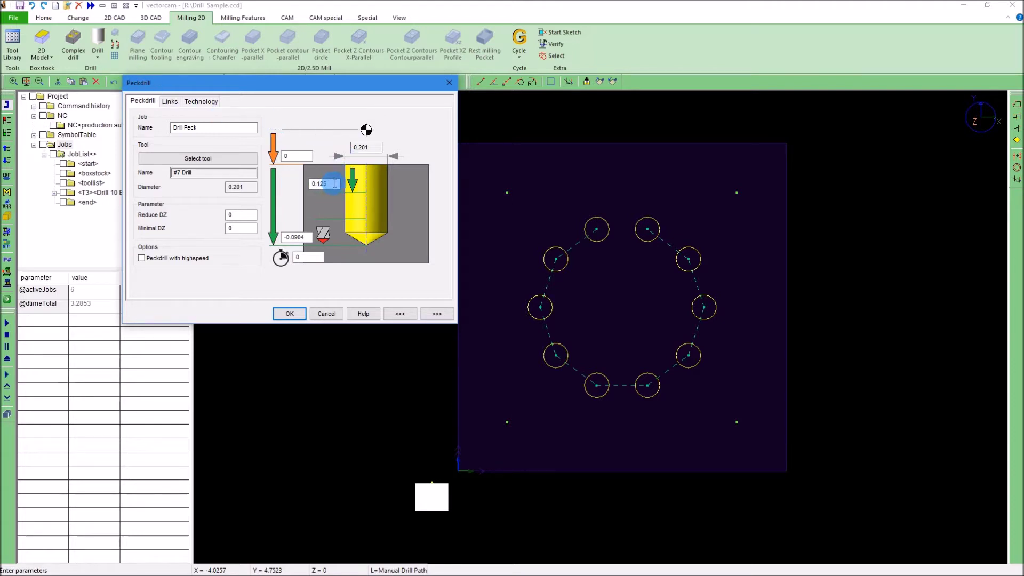
{"action": "left_click", "coordinate": [284, 192]}
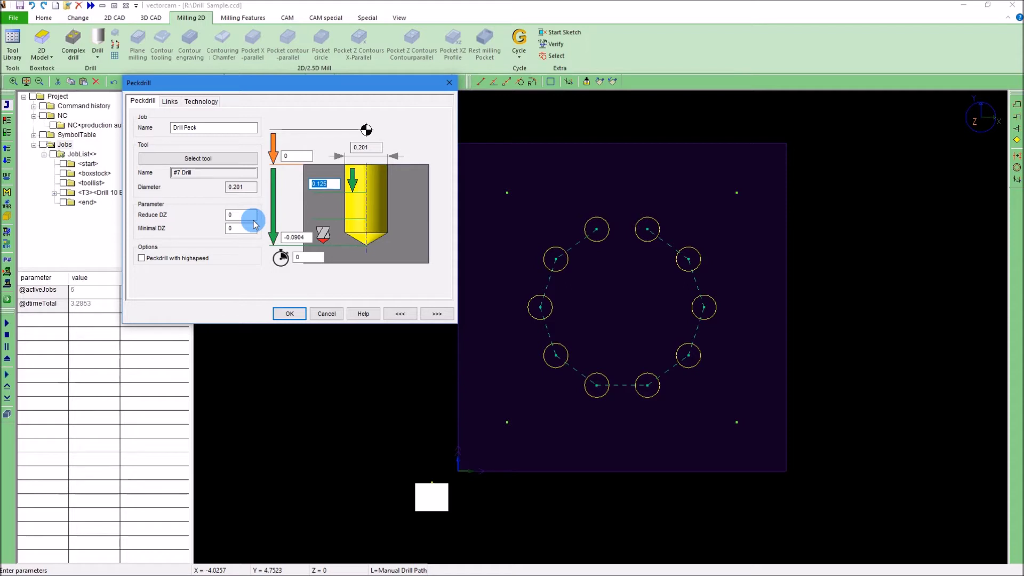
{"action": "left_click", "coordinate": [290, 314]}
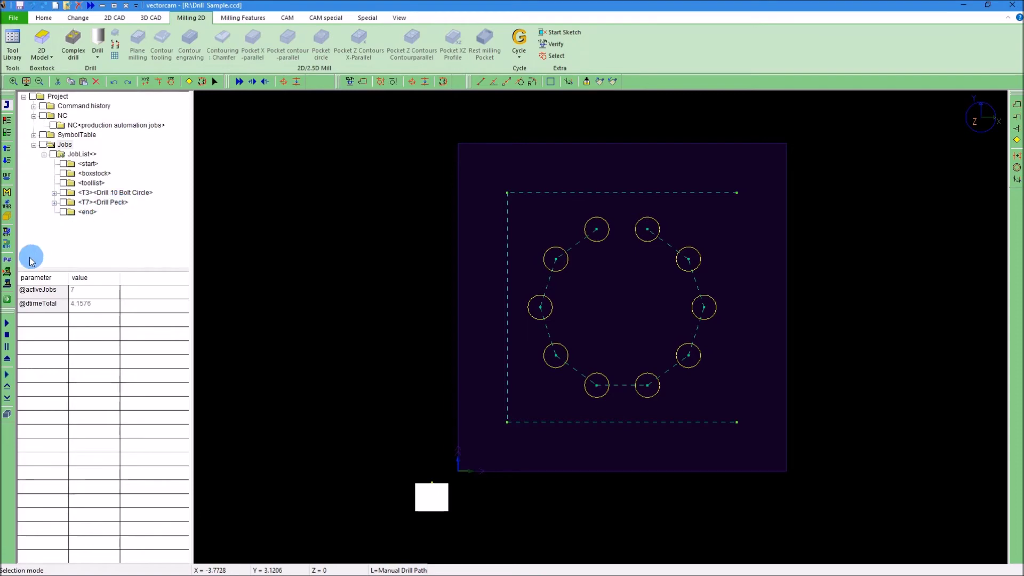
Generate the NC code of both jobs with the "production automation jobs" setup and examine the Drill Peck cycle lines.
{"action": "left_click", "coordinate": [6, 272]}
{"action": "left_click", "coordinate": [304, 300]}
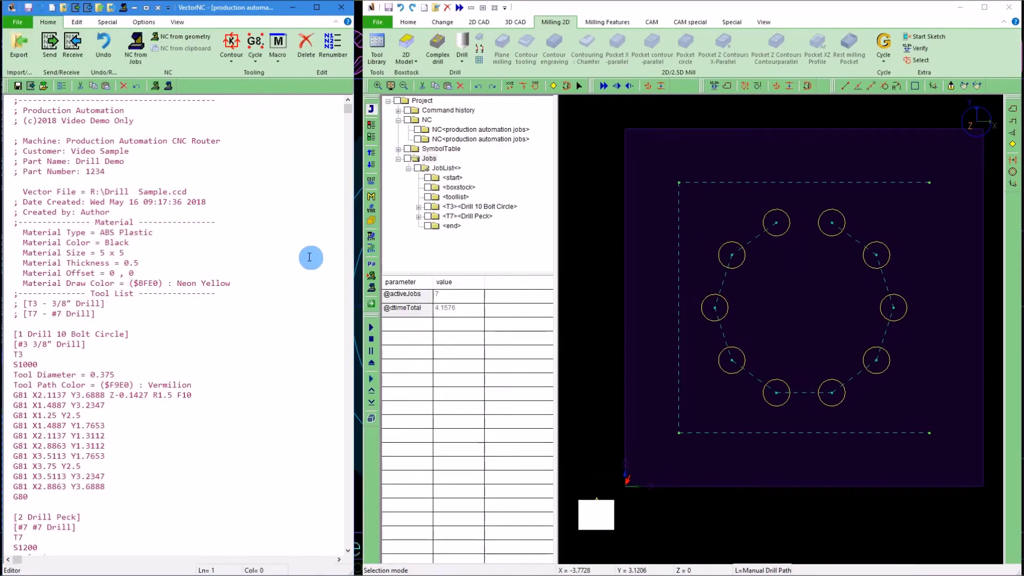
{"action": "scroll", "coordinate": [262, 261], "scroll_direction": "down", "scroll_amount": 5}
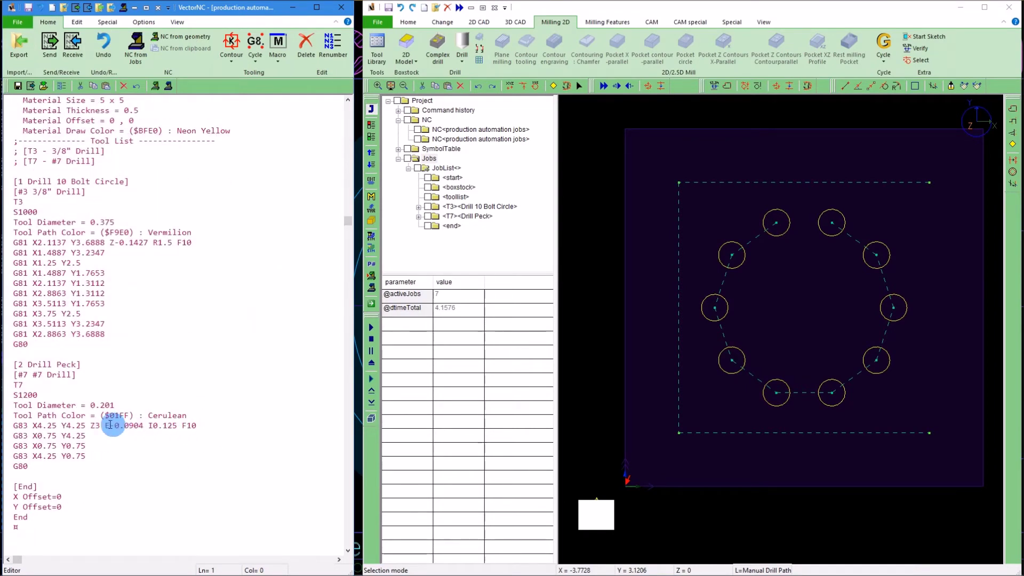
{"action": "left_click", "coordinate": [26, 425]}
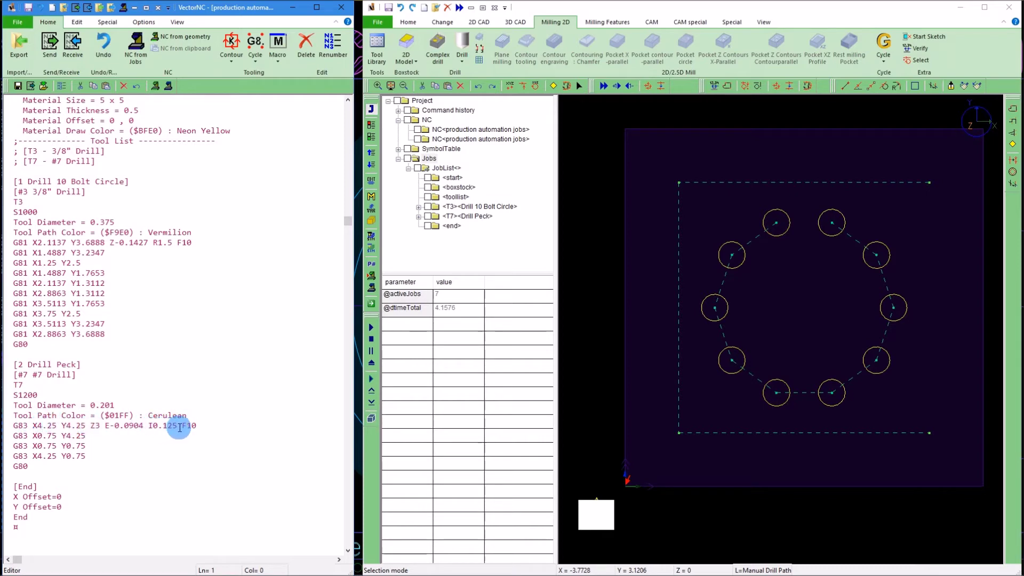
Enable the "Peckdrill with highspeed" option in the Drill Peck job's parameters and accept the change.
{"action": "right_click", "coordinate": [472, 217]}
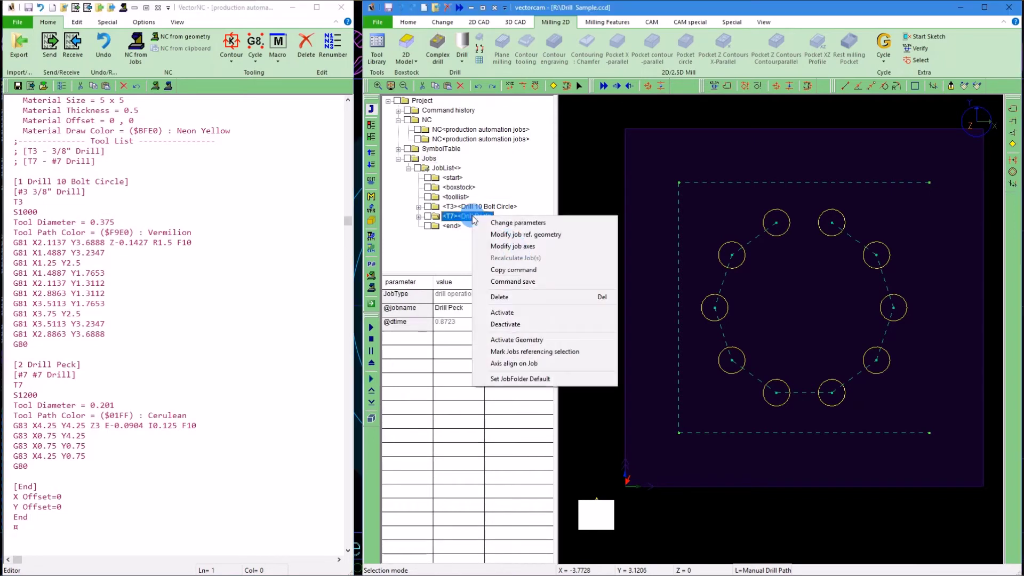
{"action": "left_click", "coordinate": [501, 223]}
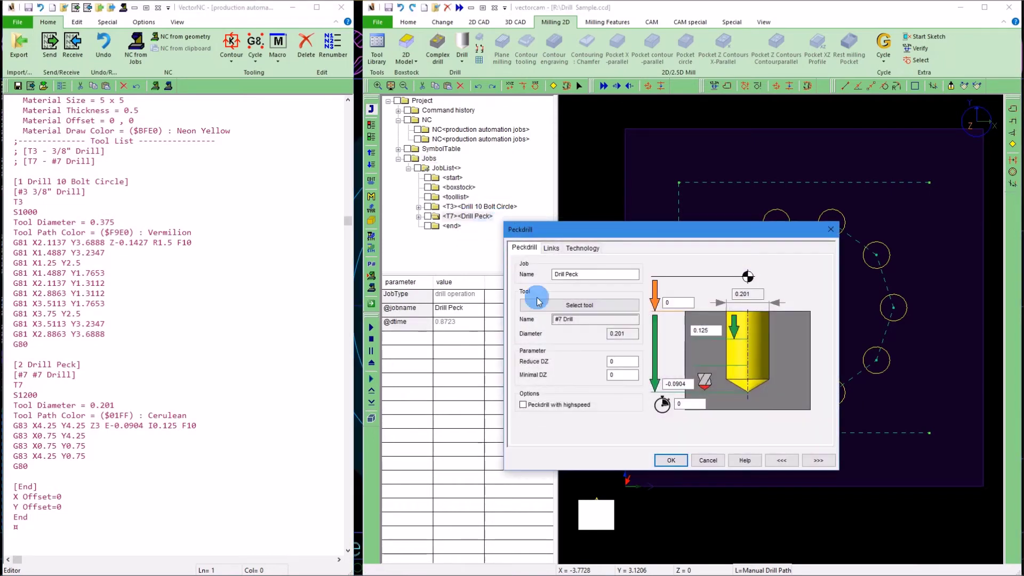
{"action": "left_click", "coordinate": [523, 405]}
{"action": "left_click", "coordinate": [668, 459]}
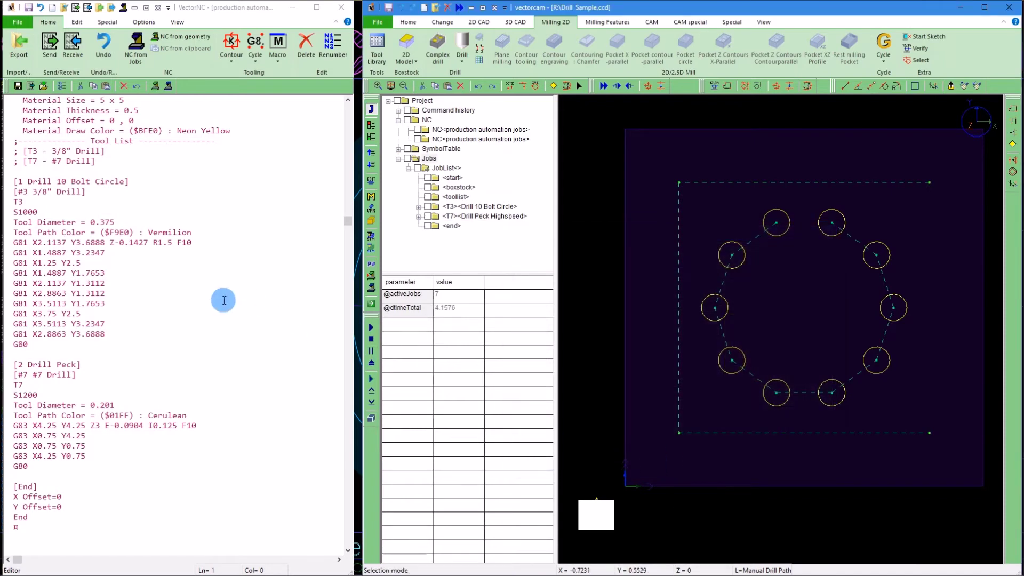
Clear and regenerate the NC code from the jobs, and export it to the Bar Holder folder as the Drill Sample .tap file.
{"action": "left_click", "coordinate": [223, 298]}
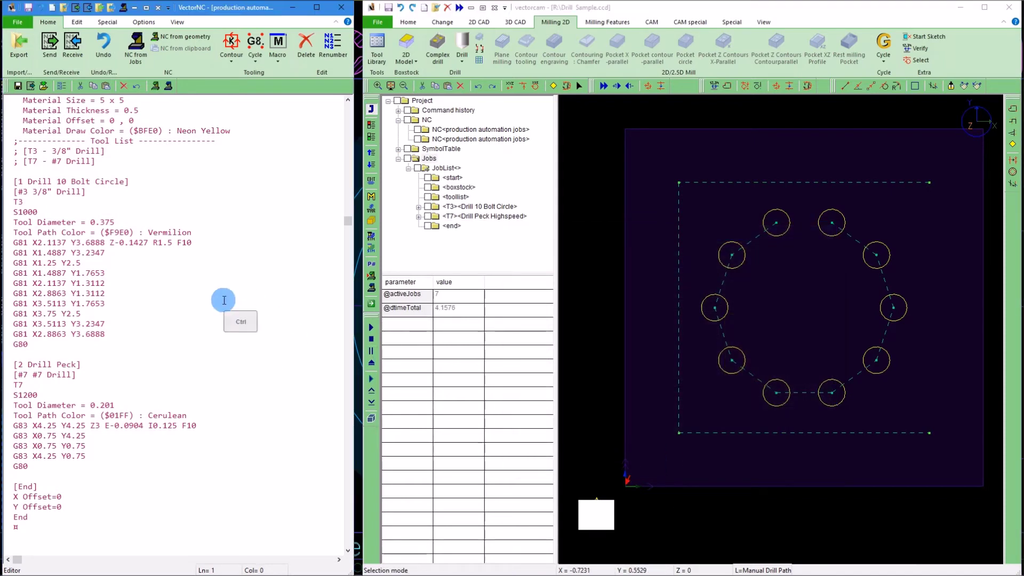
{"action": "key", "text": "ctrl+a"}
{"action": "key", "text": "Delete"}
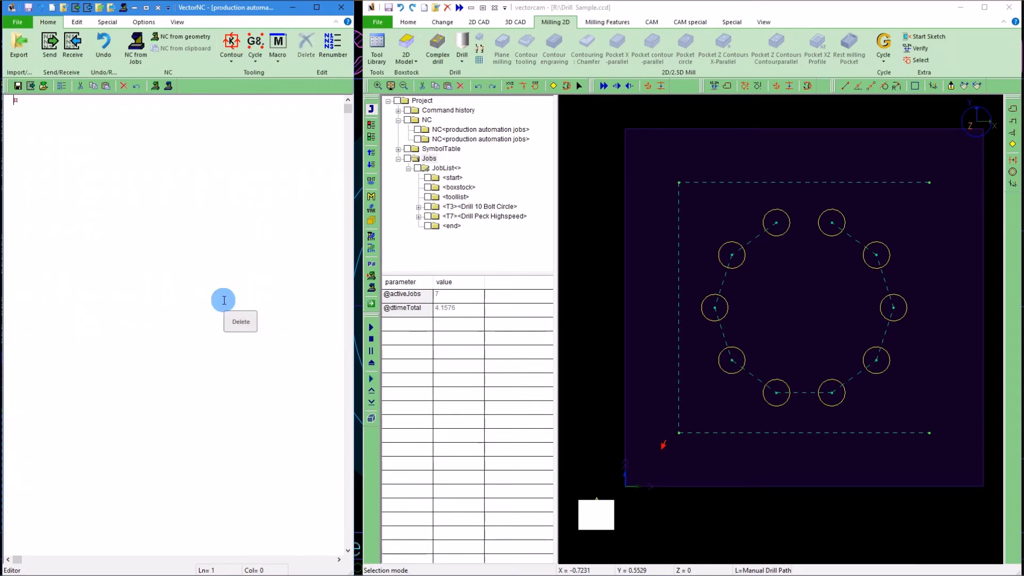
{"action": "left_click", "coordinate": [137, 52]}
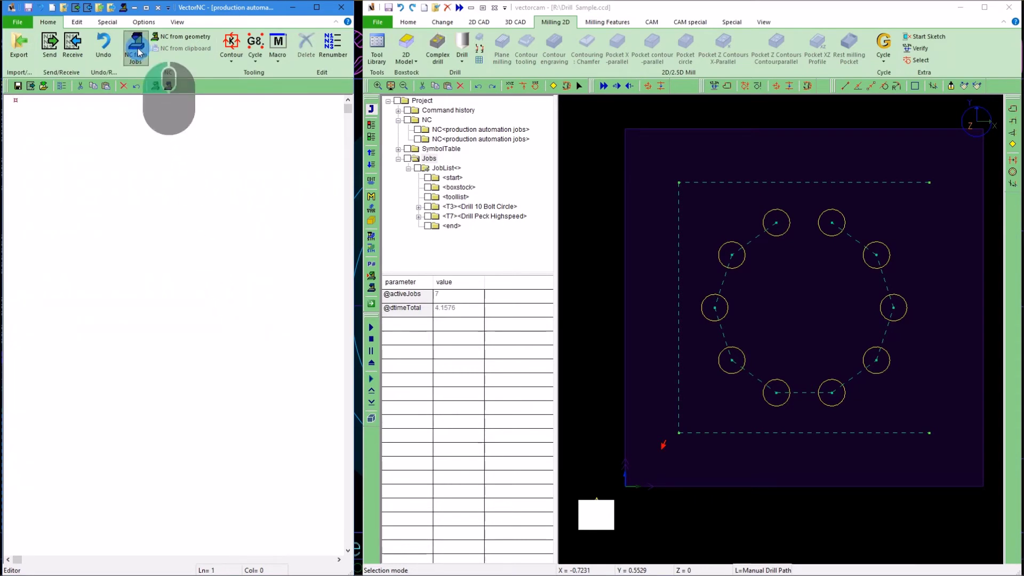
{"action": "scroll", "coordinate": [170, 247], "scroll_direction": "down", "scroll_amount": 5}
{"action": "scroll", "coordinate": [170, 247], "scroll_direction": "down", "scroll_amount": 4}
{"action": "scroll", "coordinate": [170, 246], "scroll_direction": "up", "scroll_amount": 2}
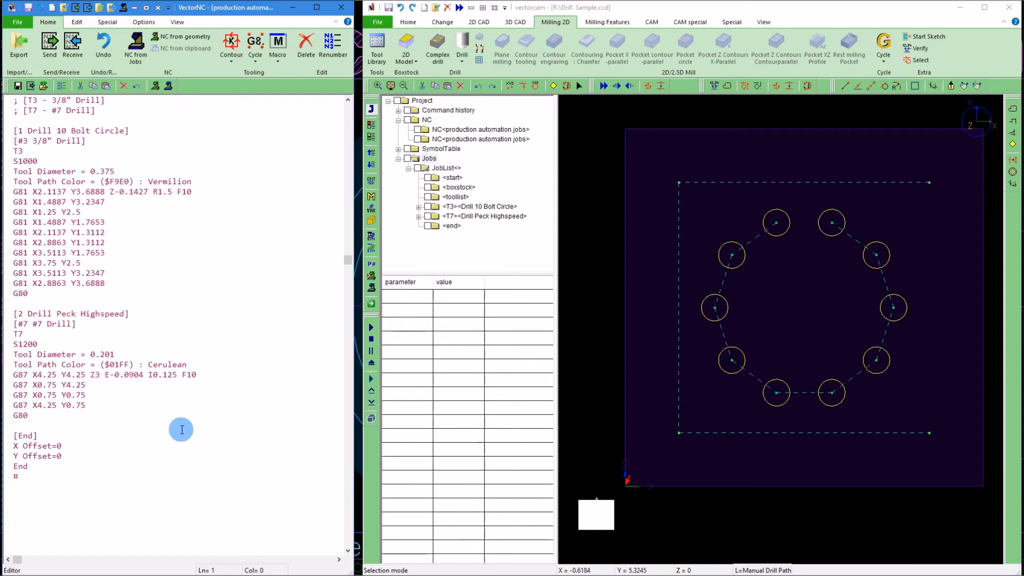
{"action": "left_click", "coordinate": [22, 50]}
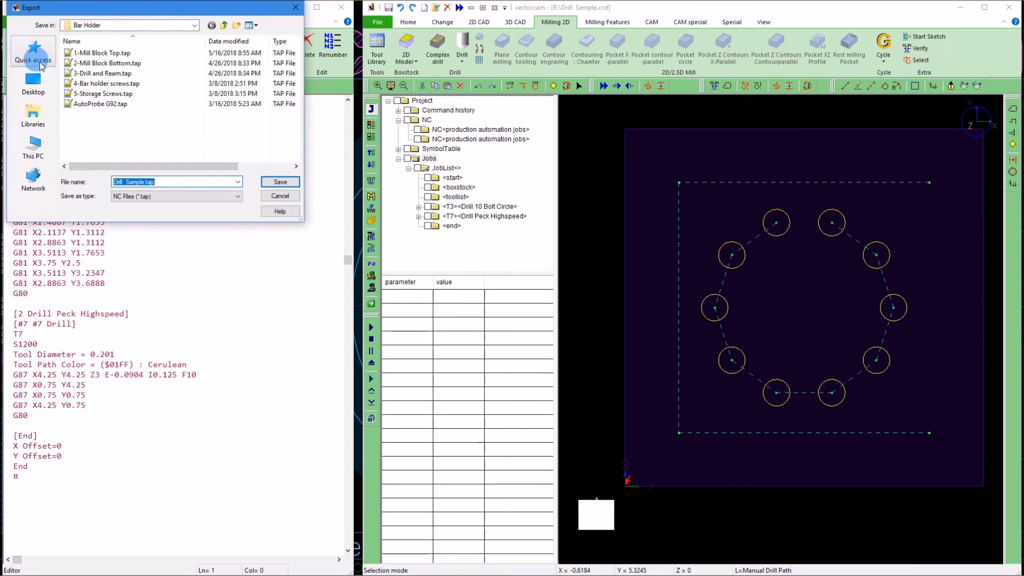
{"action": "left_click", "coordinate": [268, 184]}
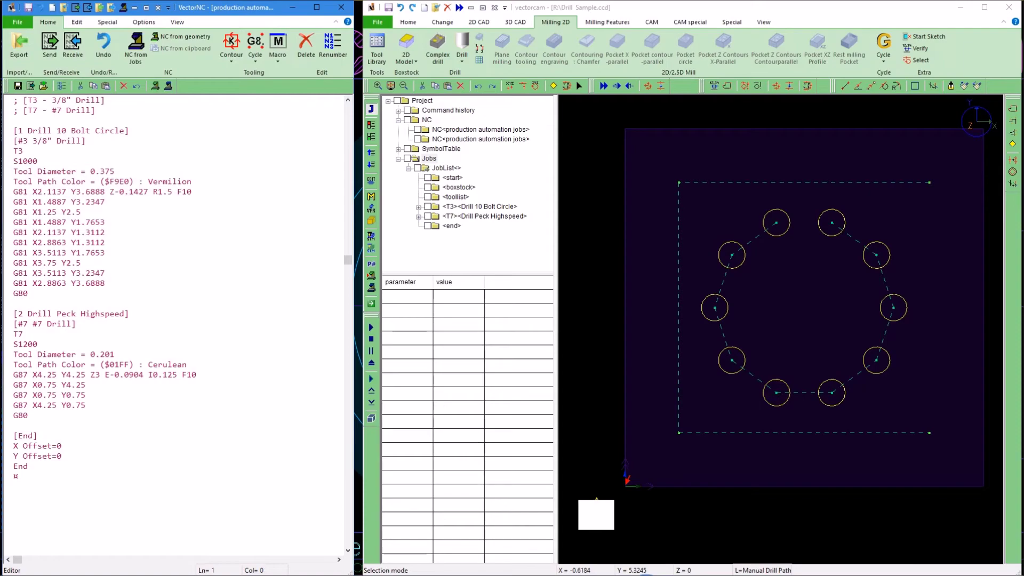
Switch to the Production Automation machine controller and load the Drill Sample program.
{"action": "left_click", "coordinate": [667, 534]}
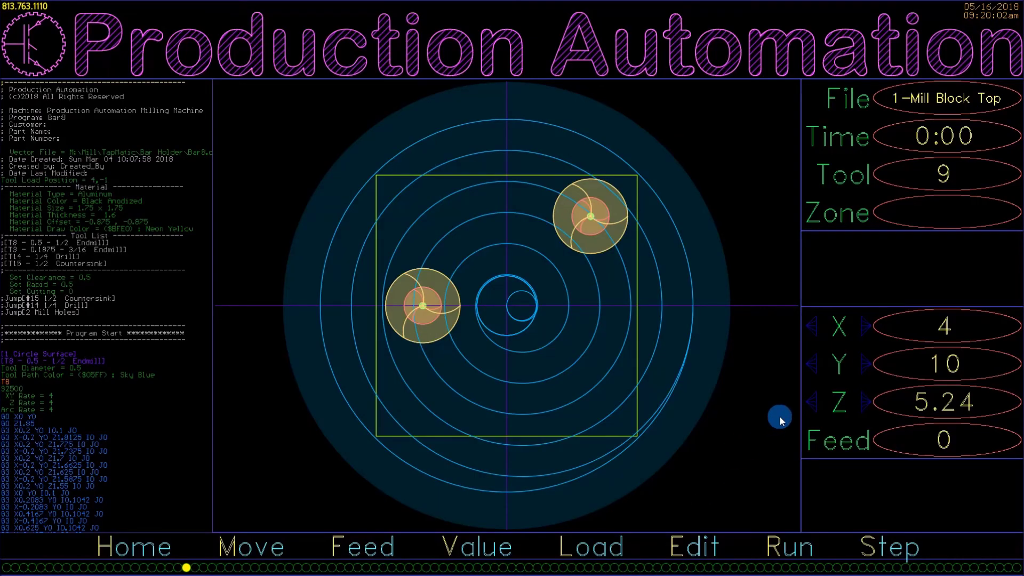
{"action": "key", "text": "F5"}
{"action": "key", "text": "End"}
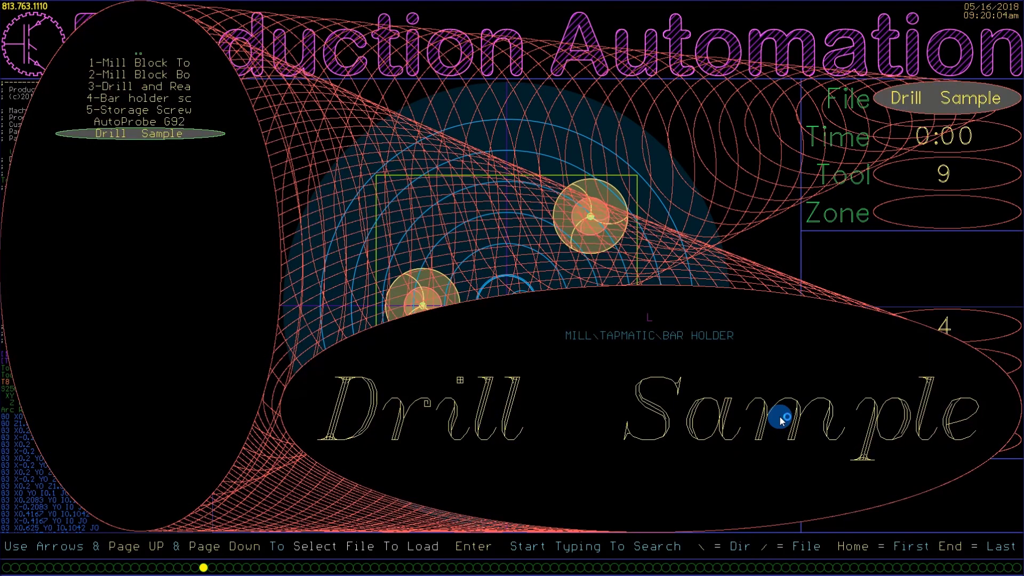
{"action": "key", "text": "Return"}
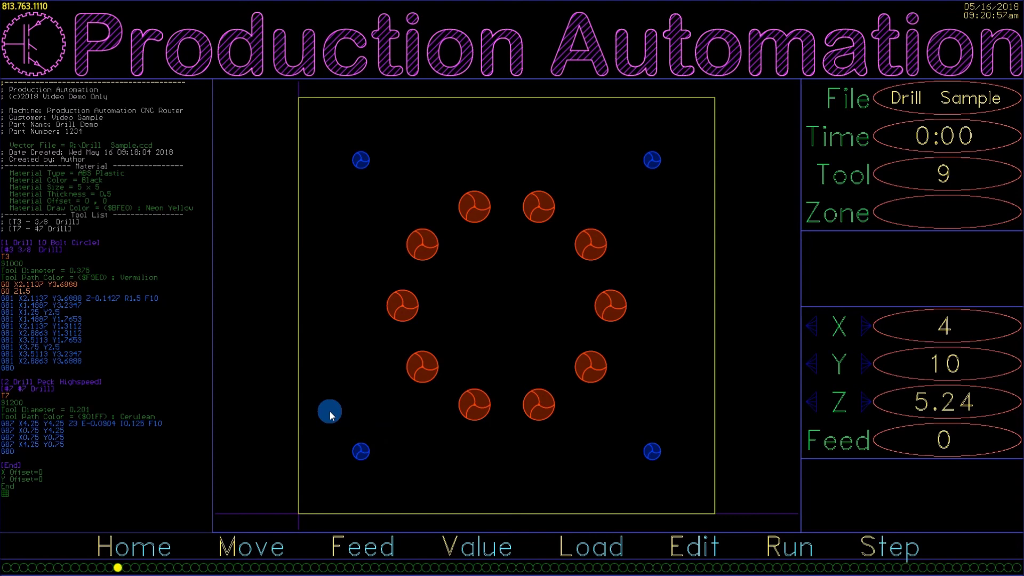
Load the "3-Drill and Ream" program from the Bar Holder folder into the controller.
{"action": "key", "text": "F5"}
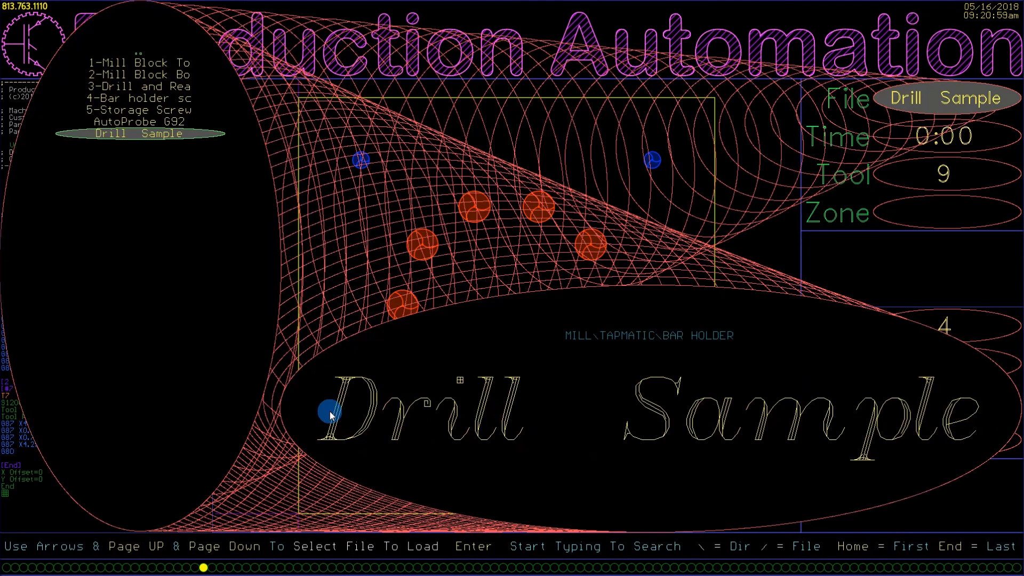
{"action": "key", "text": "Up"}
{"action": "key", "text": "Up"}
{"action": "key", "text": "Up"}
{"action": "key", "text": "Up"}
{"action": "key", "text": "Return"}
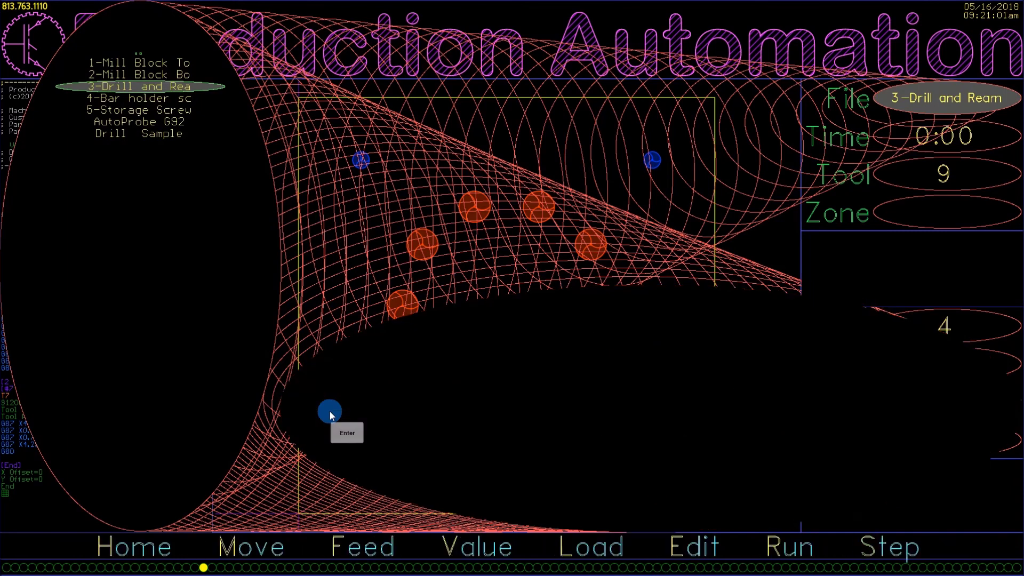